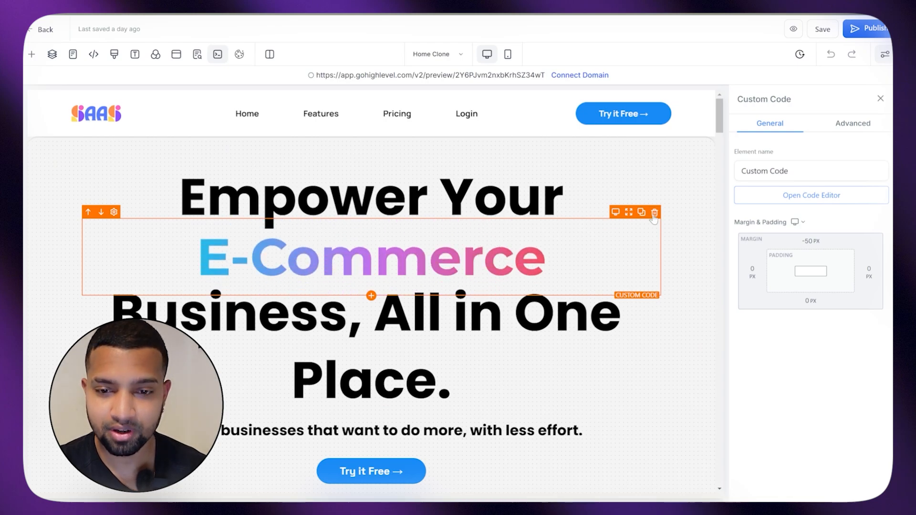
# Delete the existing animated text custom code element and add a new Code element beneath the "Empower Your" headline.
pyautogui.click(655, 212)
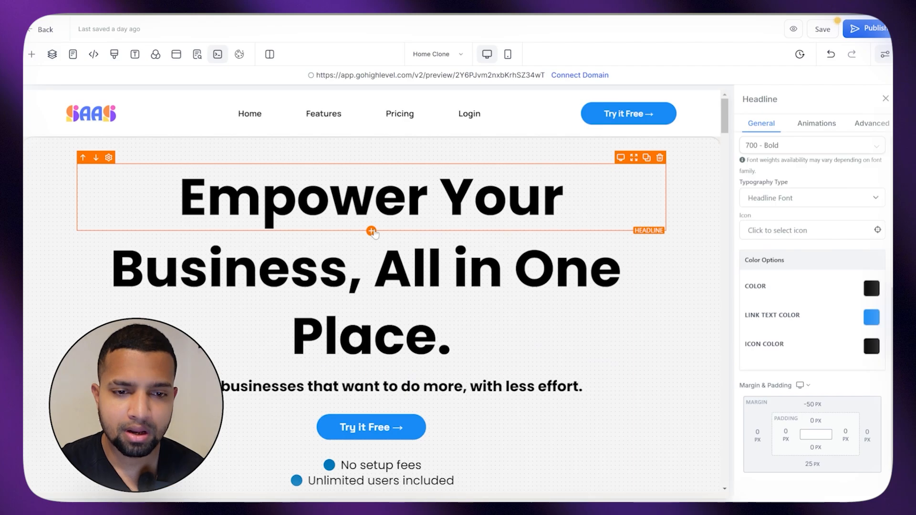
pyautogui.click(32, 54)
pyautogui.scroll(-5, 251, 274)
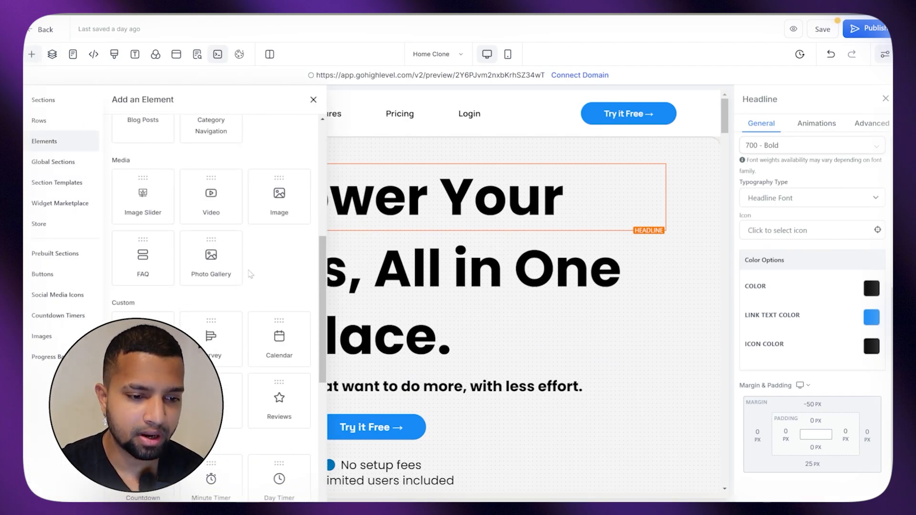
pyautogui.scroll(-3, 250, 274)
pyautogui.click(151, 192)
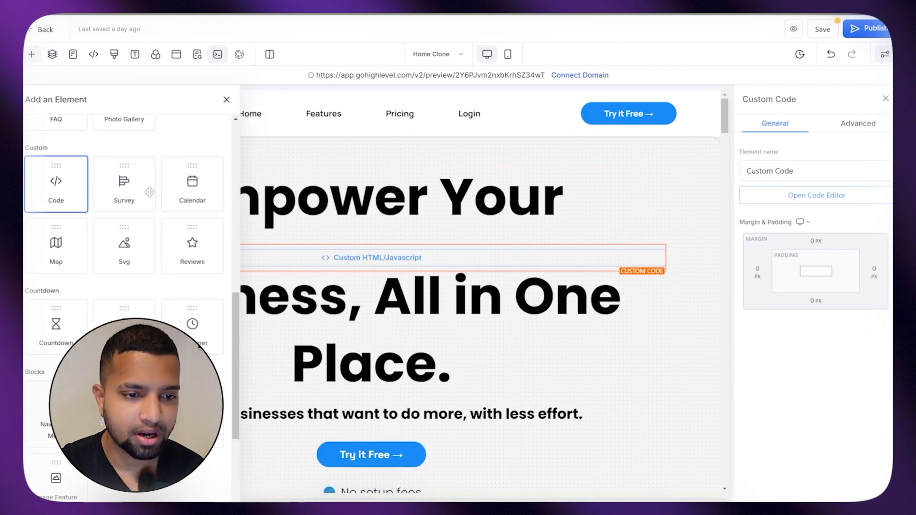
pyautogui.click(412, 267)
pyautogui.click(372, 258)
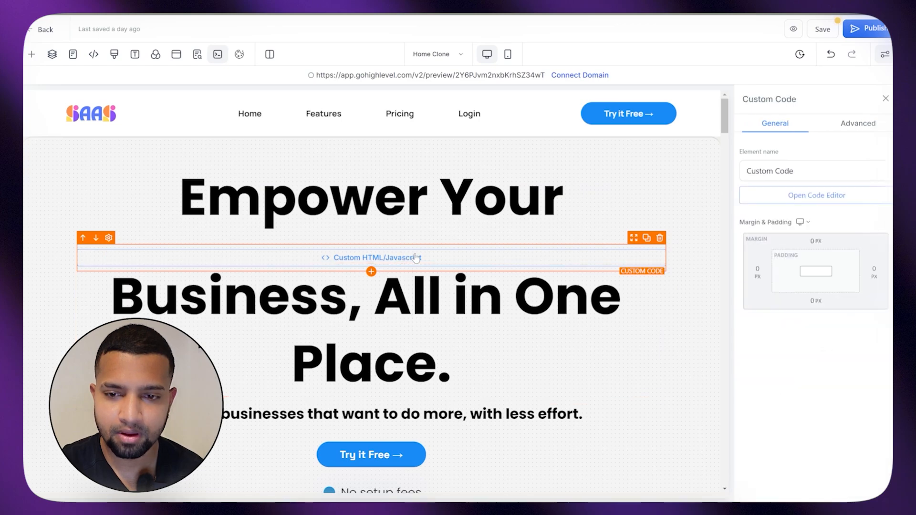
# Copy the "Dinamic Scroling Text Effect" code from the GHL Code Snippets page in Notion and save it in the new custom code element.
pyautogui.click(842, 199)
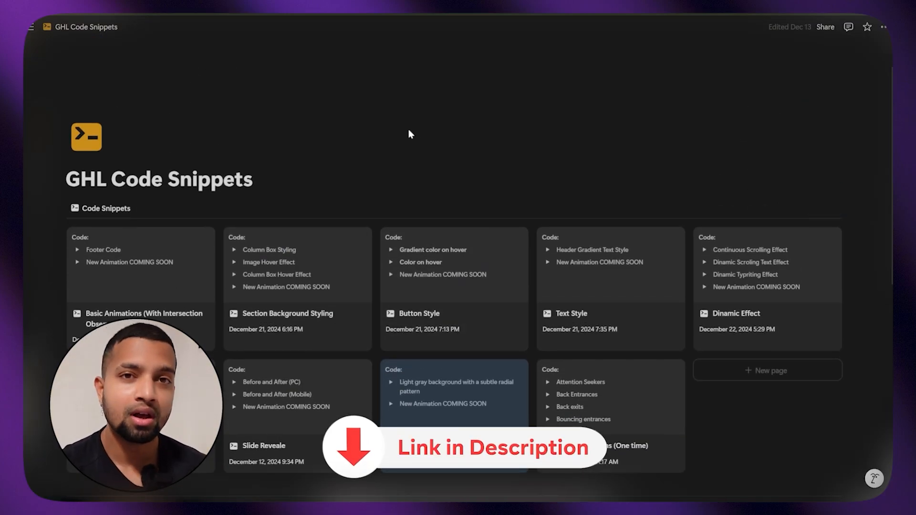
pyautogui.scroll(-1, 410, 134)
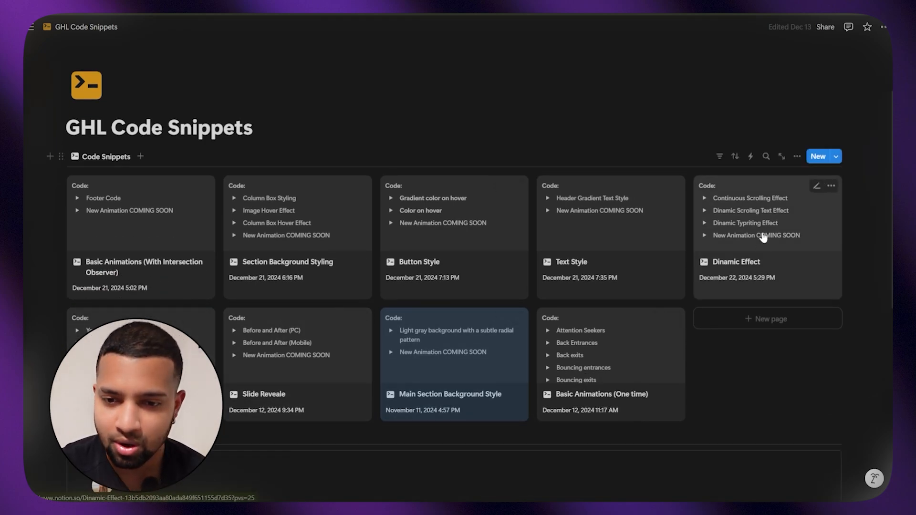
pyautogui.click(765, 229)
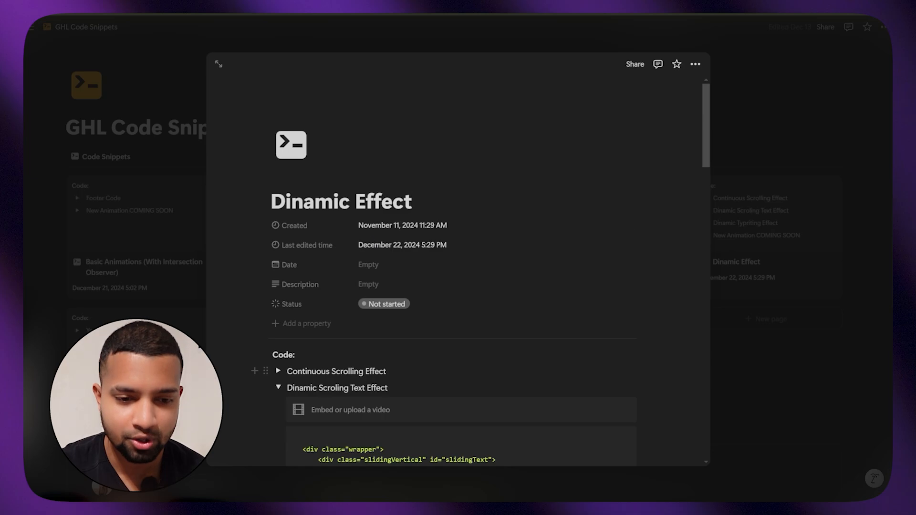
pyautogui.scroll(-2, 458, 286)
pyautogui.scroll(-10, 458, 286)
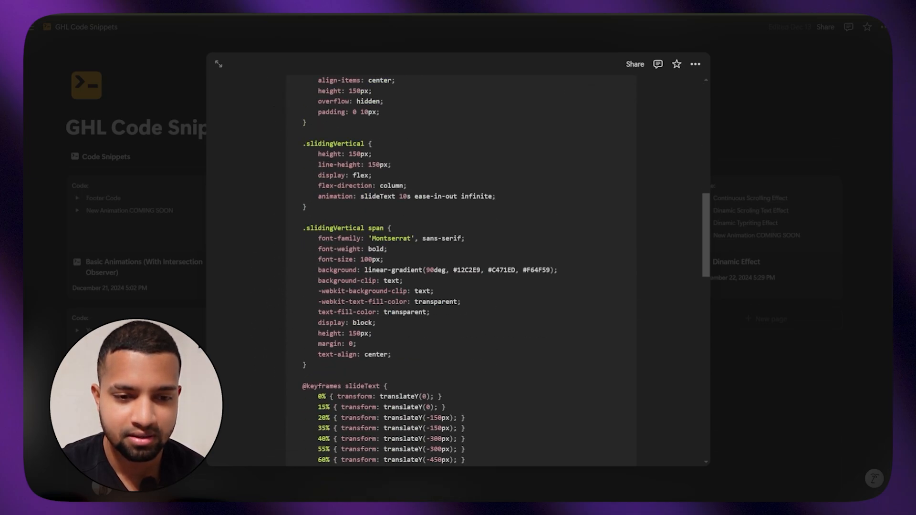
pyautogui.scroll(7, 458, 286)
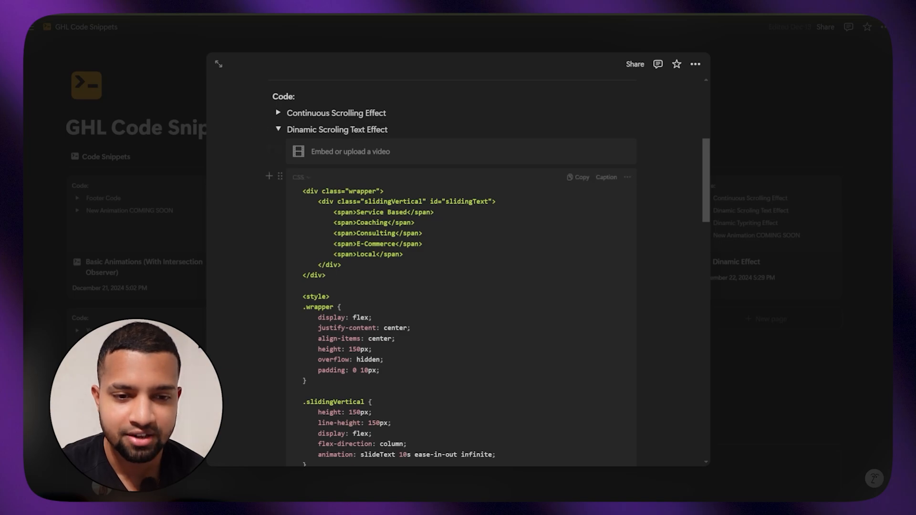
pyautogui.click(579, 178)
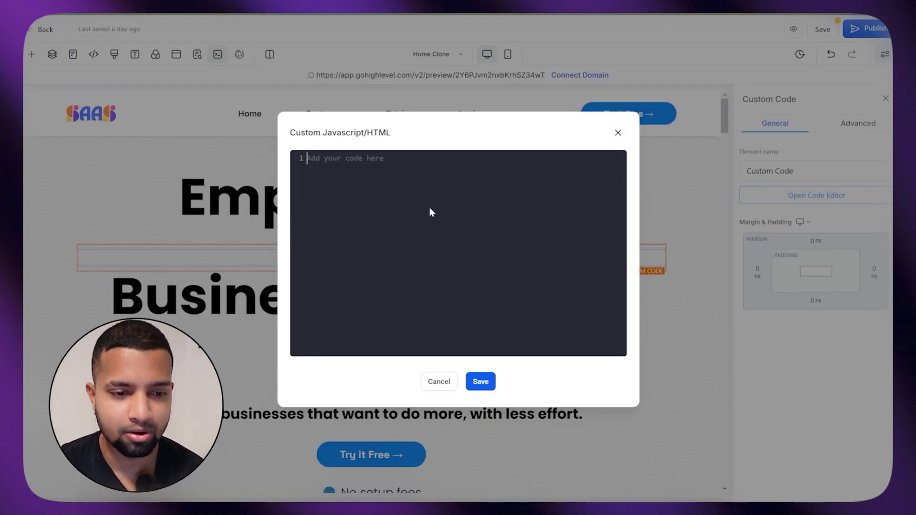
pyautogui.hotkey('ctrl', 'v')
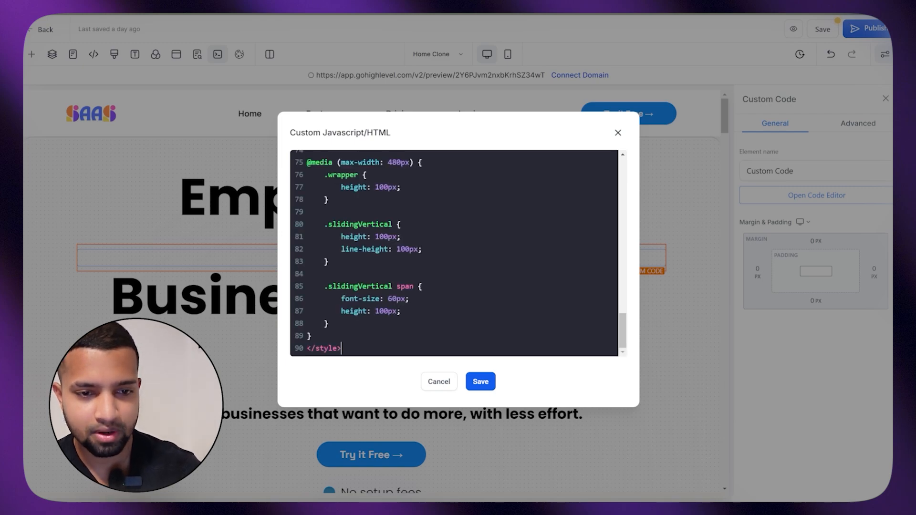
pyautogui.click(481, 382)
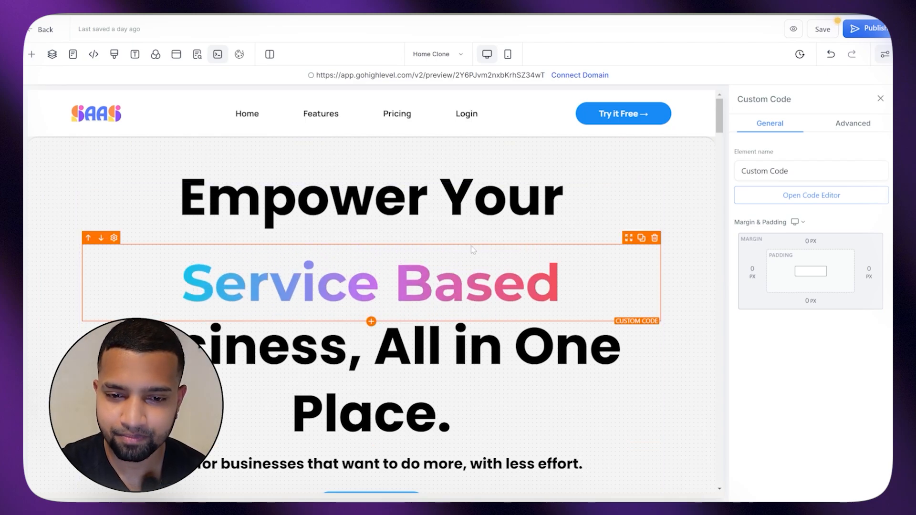
# Set the top margin of the custom code element to -50 px.
pyautogui.click(471, 224)
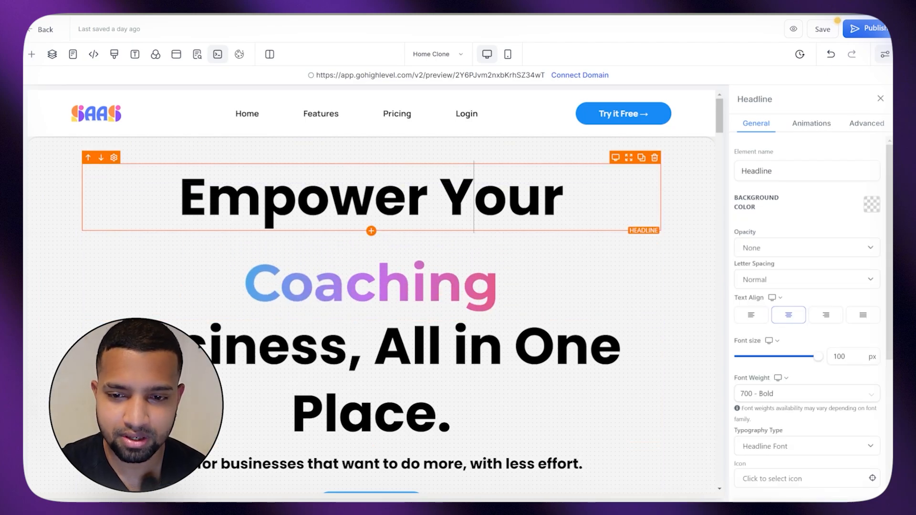
pyautogui.click(542, 258)
pyautogui.click(817, 249)
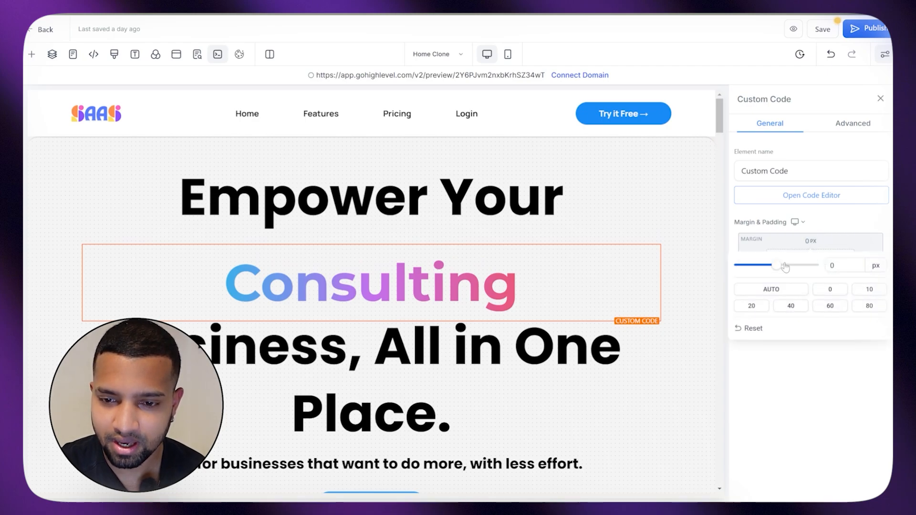
pyautogui.moveTo(776, 265); pyautogui.dragTo(736, 268)
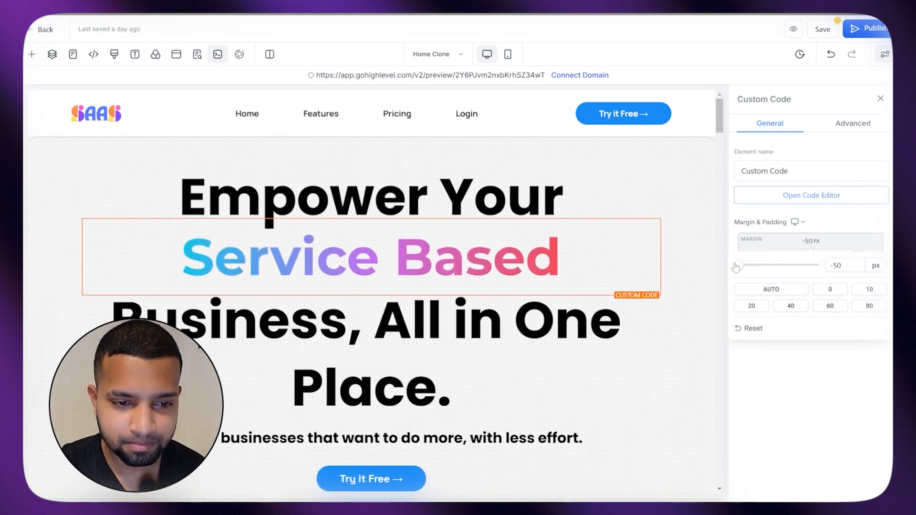
# Reduce the top margin of the "Business, All in One Place." headline to tighten the gap below the animated text.
pyautogui.click(503, 319)
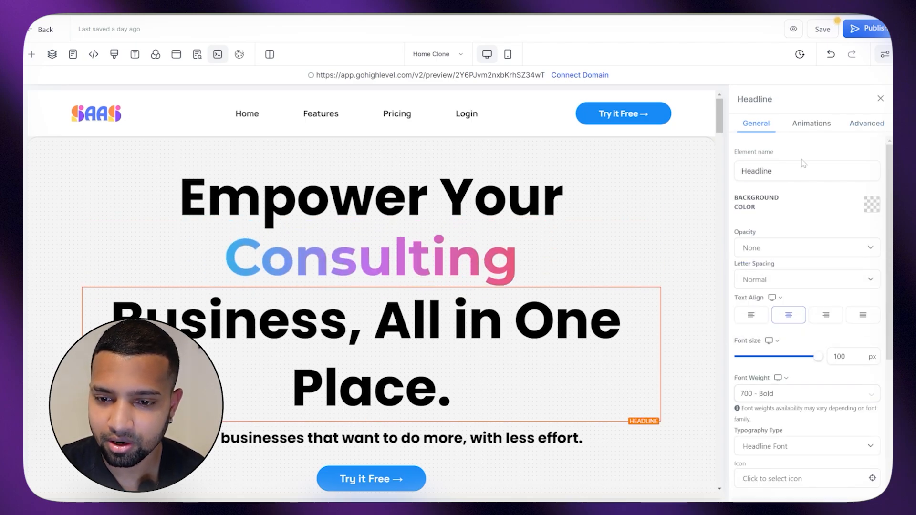
pyautogui.scroll(-5, 822, 347)
pyautogui.click(807, 404)
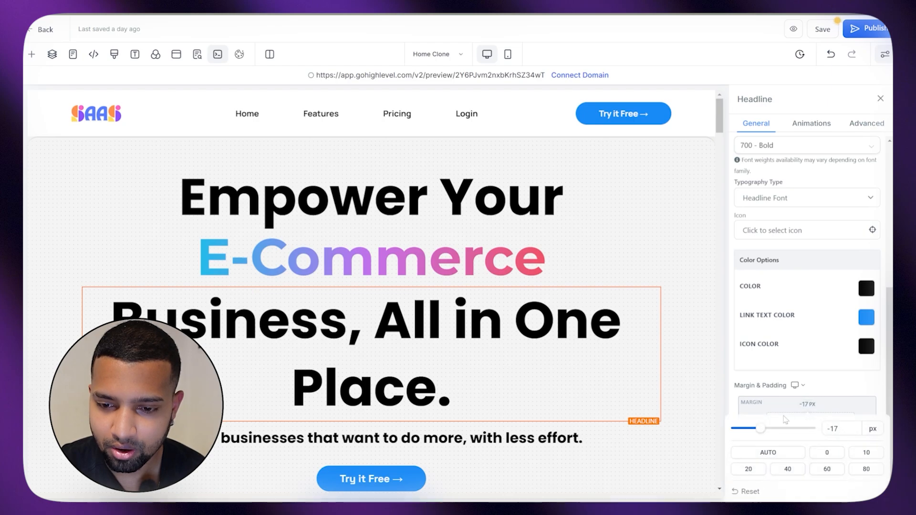
pyautogui.moveTo(762, 432); pyautogui.dragTo(747, 431)
pyautogui.click(693, 291)
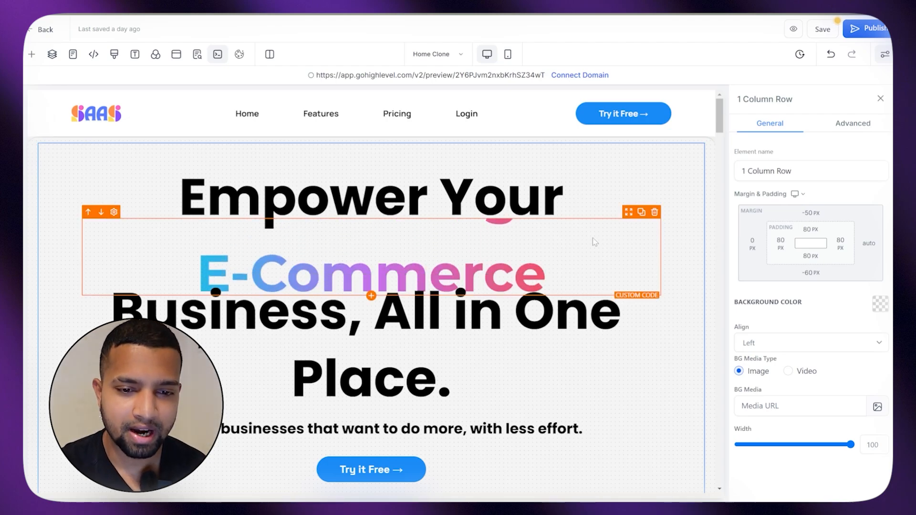
# Examine the HTML and CSS of the custom code element in its code editor, and close it without changes.
pyautogui.click(496, 260)
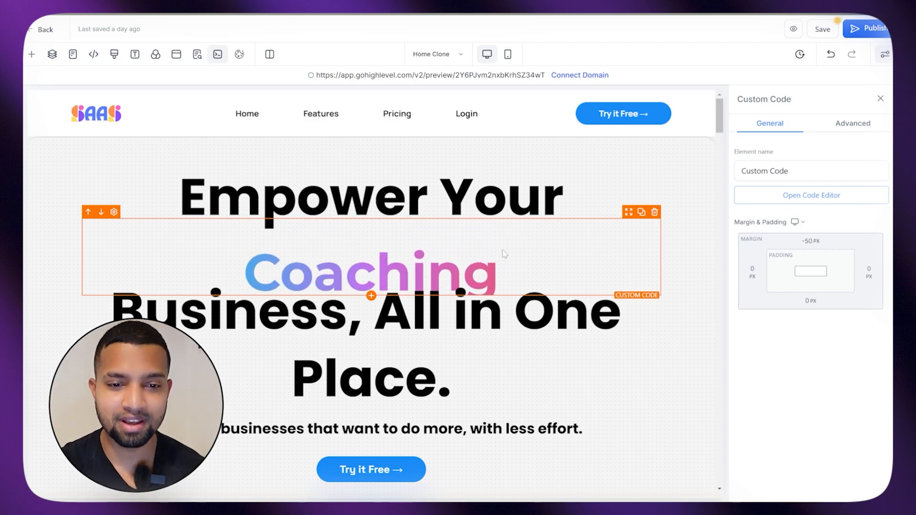
pyautogui.click(754, 200)
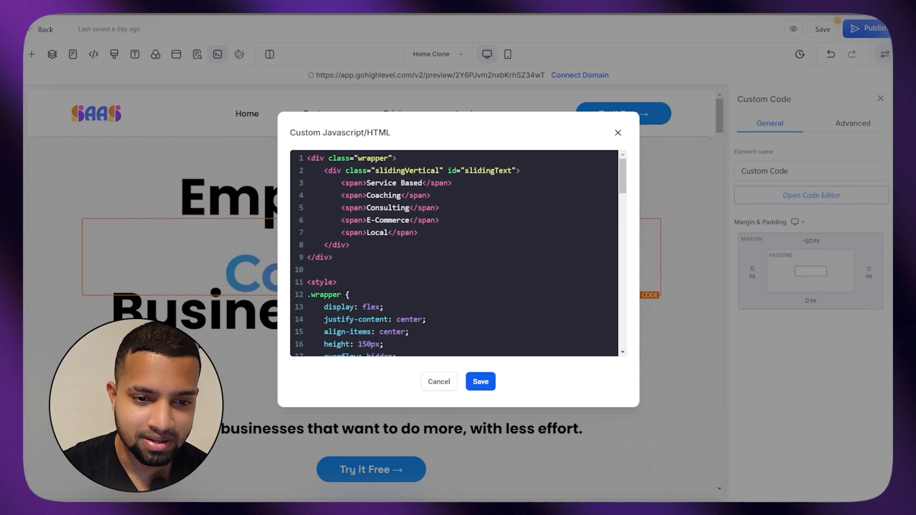
pyautogui.scroll(-15, 453, 253)
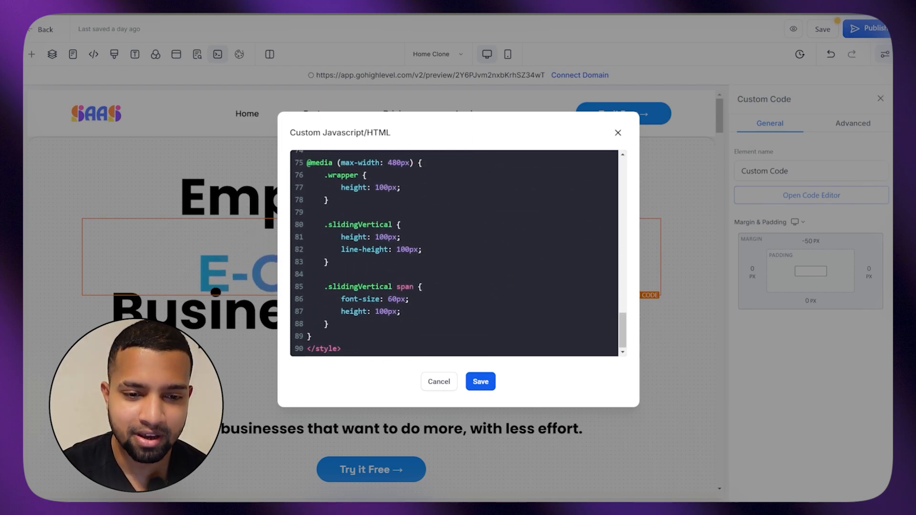
pyautogui.scroll(15, 453, 253)
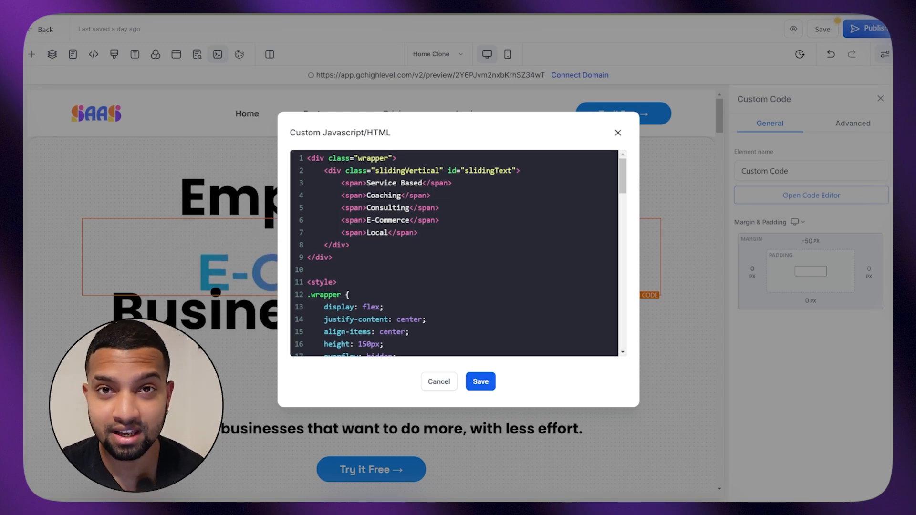
pyautogui.scroll(-6, 454, 253)
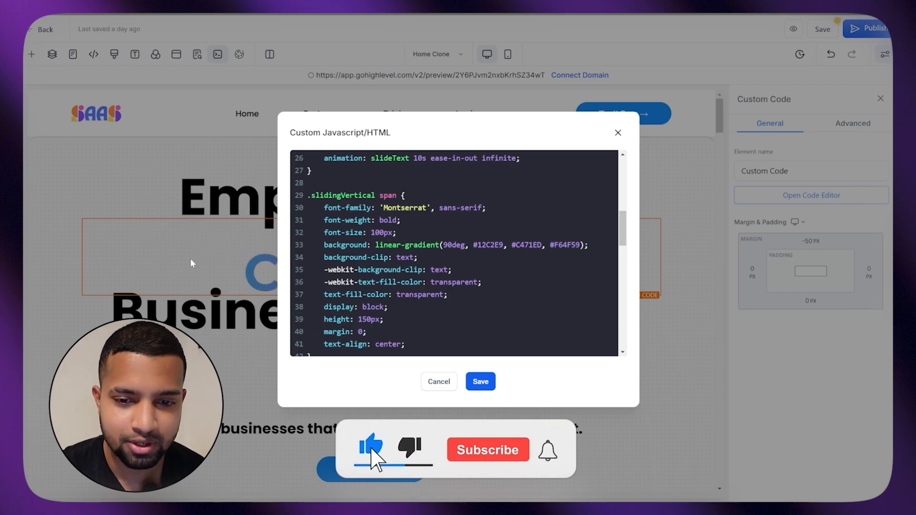
pyautogui.click(617, 133)
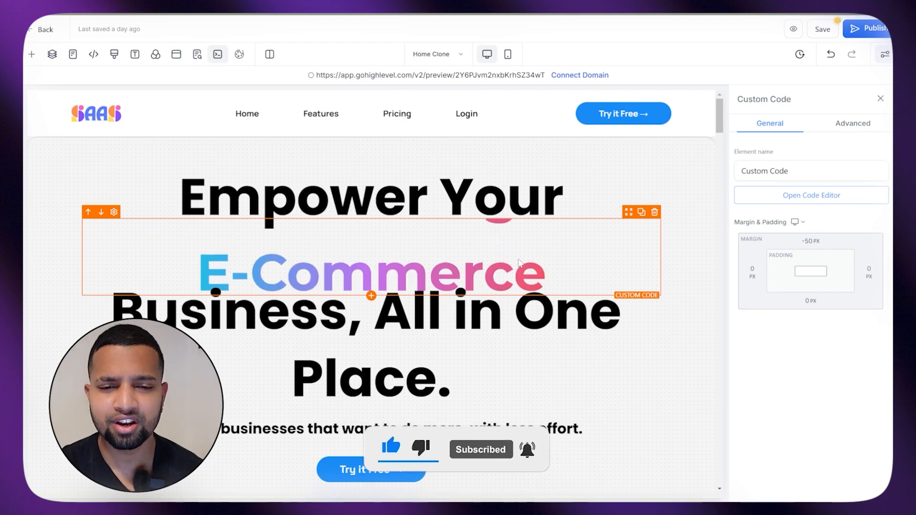
# Replace the "Service Based" and "Coaching" phrases in the custom code with "gsdgs" and "mfmnfg", and save the code.
pyautogui.click(816, 195)
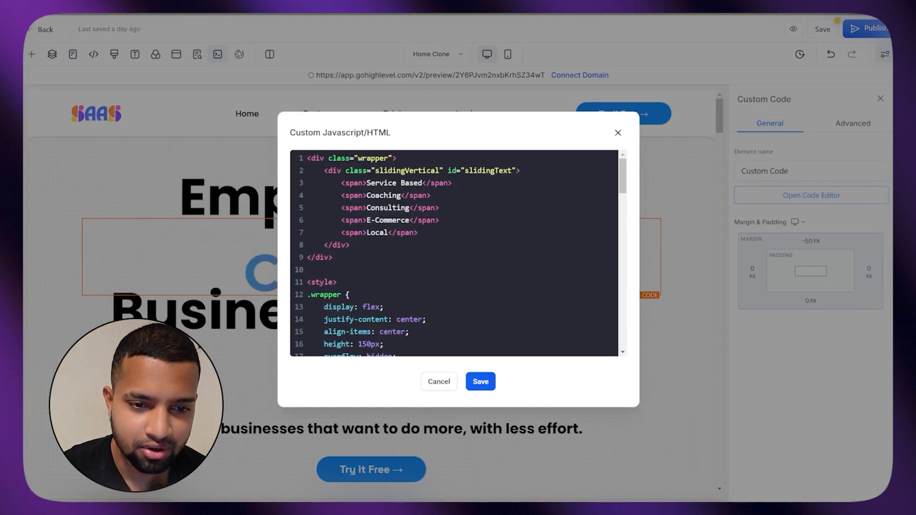
pyautogui.moveTo(367, 183); pyautogui.dragTo(422, 183)
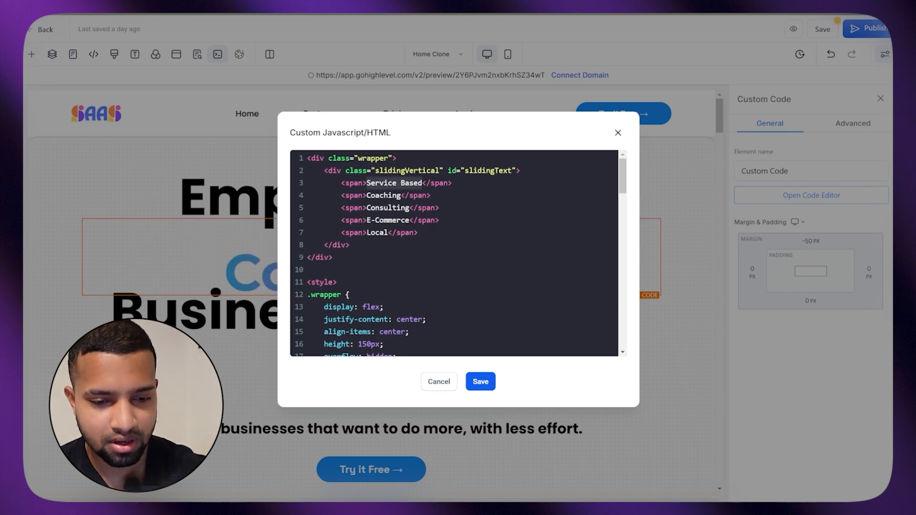
pyautogui.write('gsdgs')
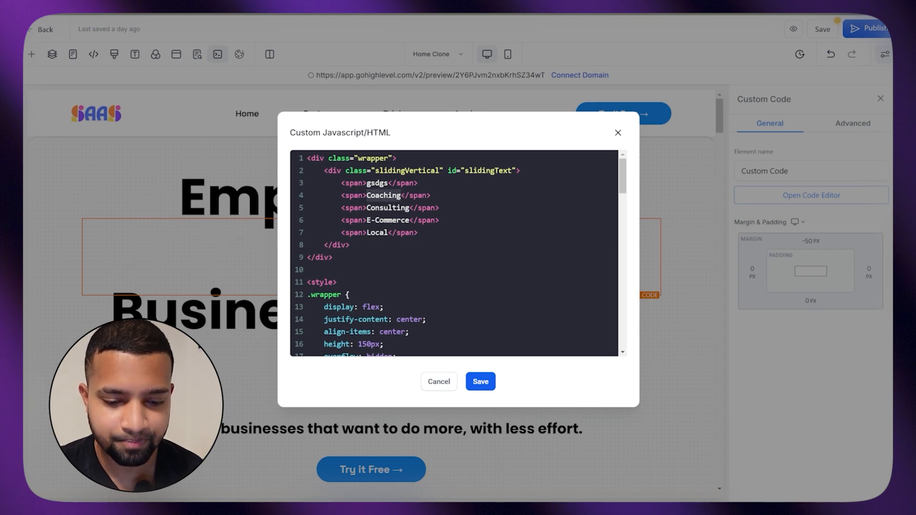
pyautogui.write('mfmnfg')
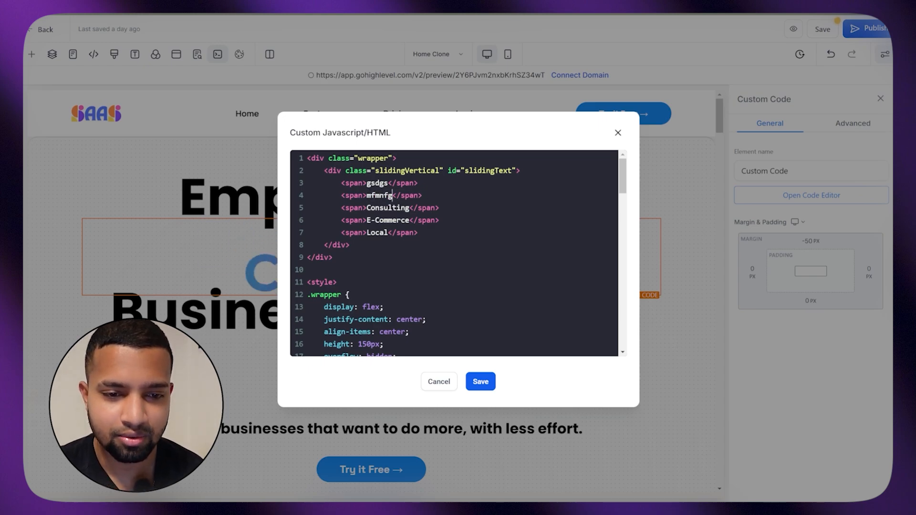
pyautogui.click(476, 382)
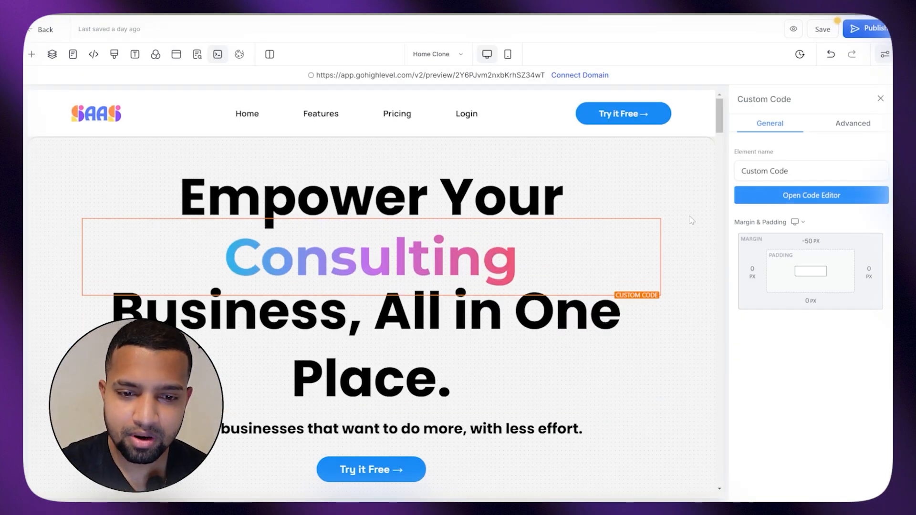
# Replace the first linear-gradient color in the .slidingVertical span rule with #188bf6, taken from the color picker's history.
pyautogui.click(768, 197)
pyautogui.scroll(-8, 454, 252)
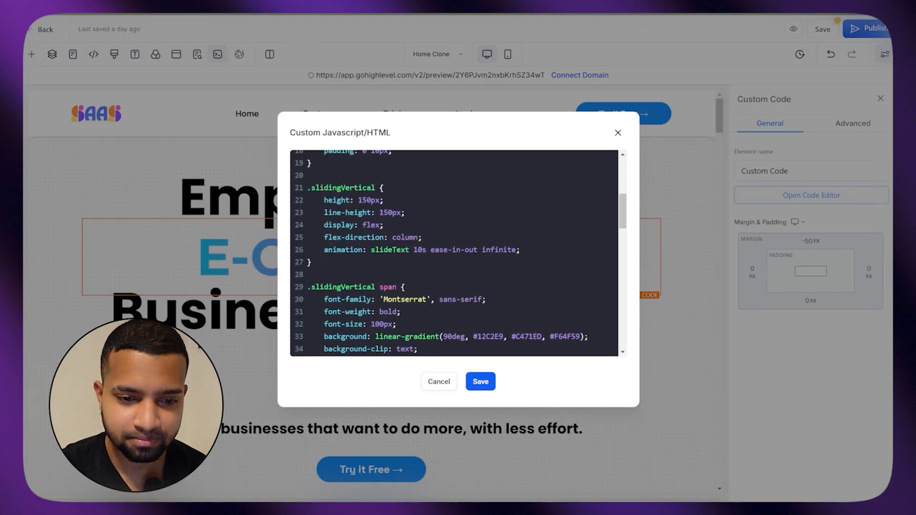
pyautogui.scroll(3, 454, 253)
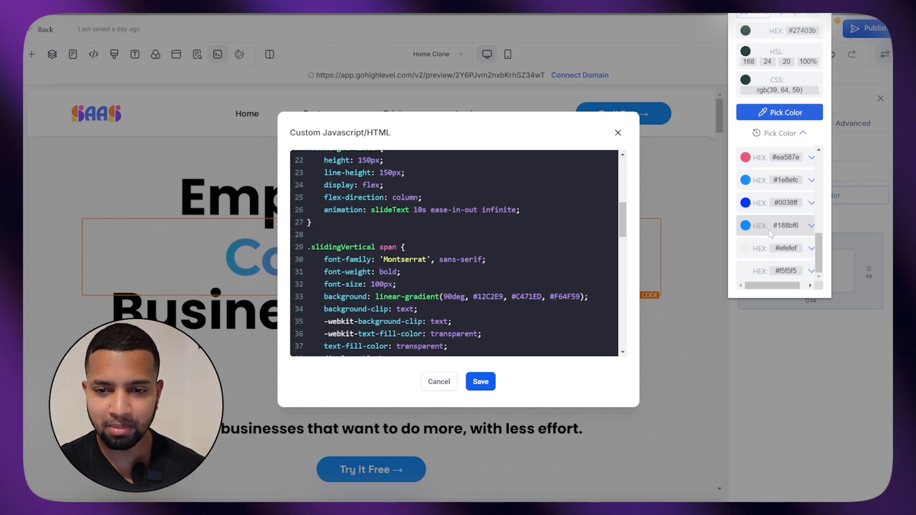
pyautogui.click(785, 225)
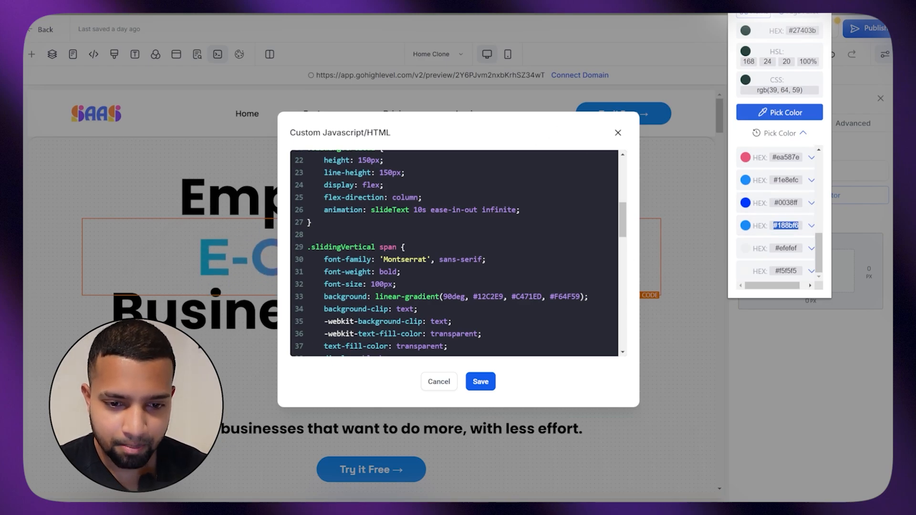
pyautogui.moveTo(469, 297); pyautogui.dragTo(503, 297)
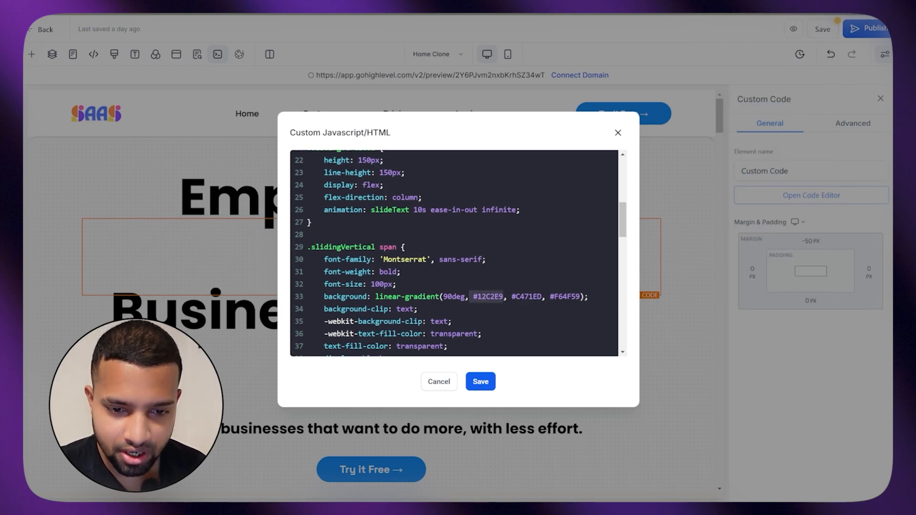
pyautogui.write('#188bf6')
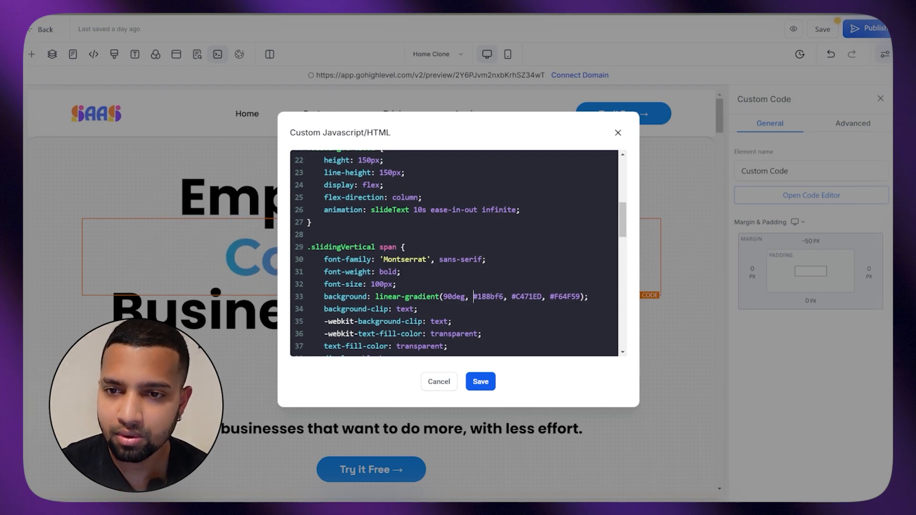
# Replace the second linear-gradient color in the .slidingVertical span rule with #f5f5f5 from the color picker's history.
pyautogui.click(823, 13)
pyautogui.click(780, 133)
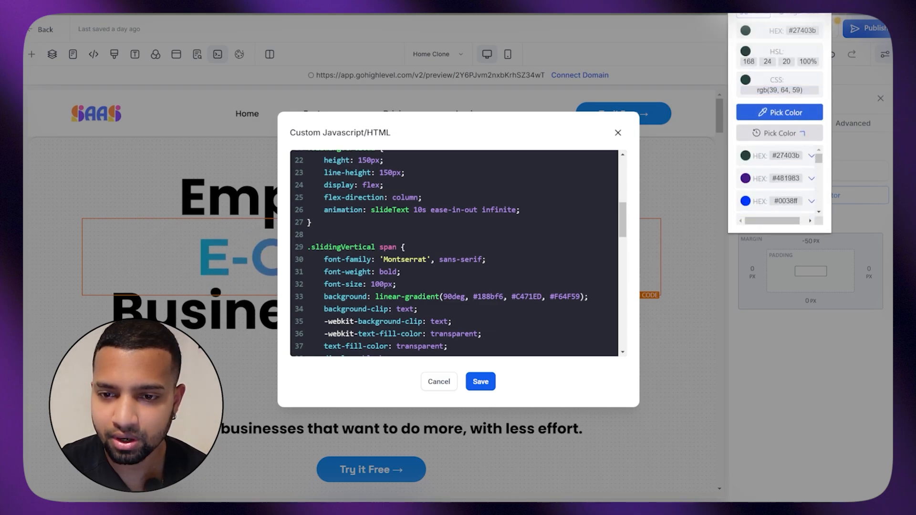
pyautogui.click(786, 271)
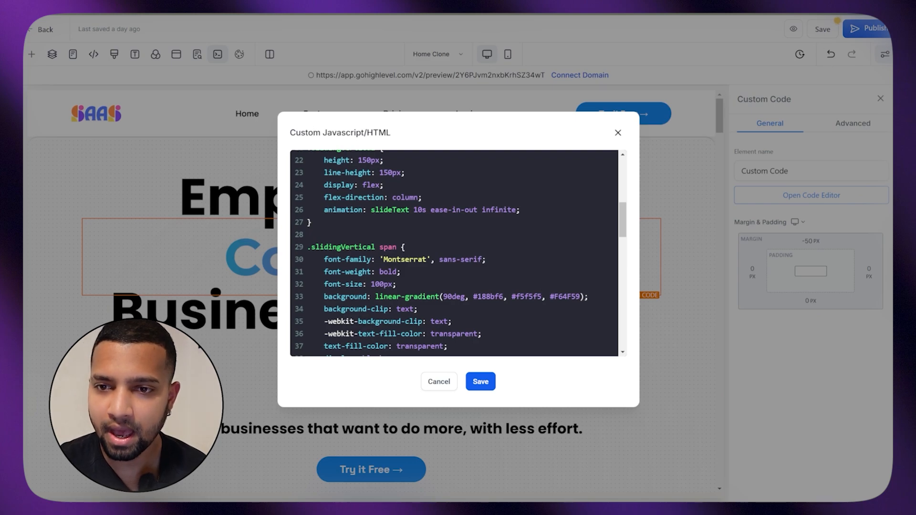
# Replace the third linear-gradient color in the .slidingVertical span rule with #000321 from the color picker's history, and save the code.
pyautogui.click(823, 14)
pyautogui.click(779, 133)
pyautogui.scroll(-2, 786, 220)
pyautogui.click(786, 235)
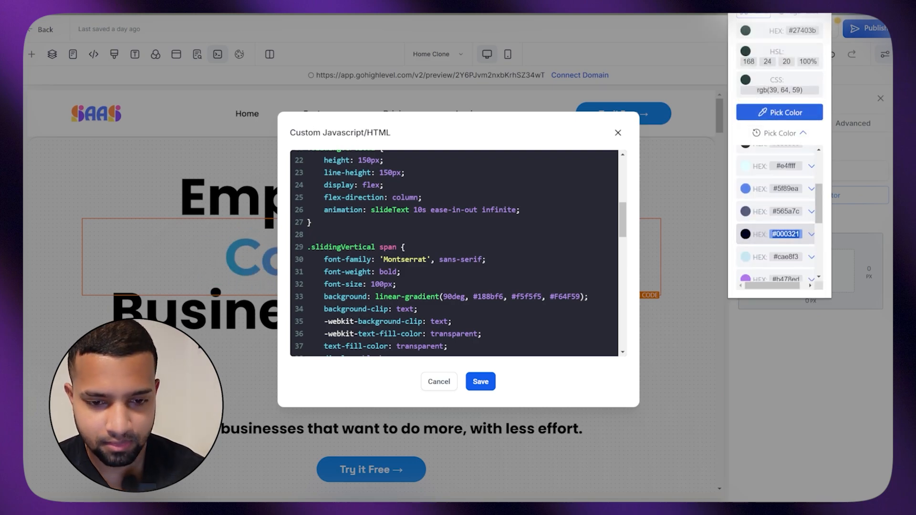
pyautogui.moveTo(550, 296); pyautogui.dragTo(567, 297)
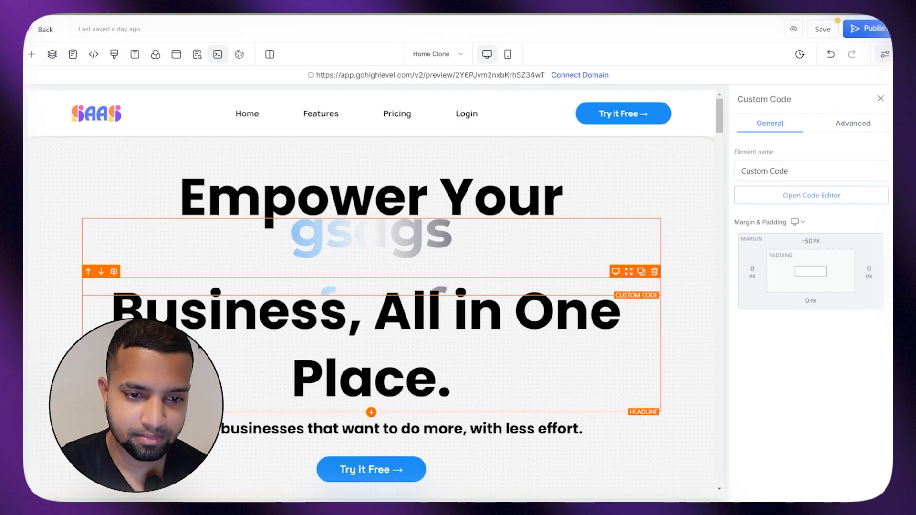
pyautogui.click(481, 382)
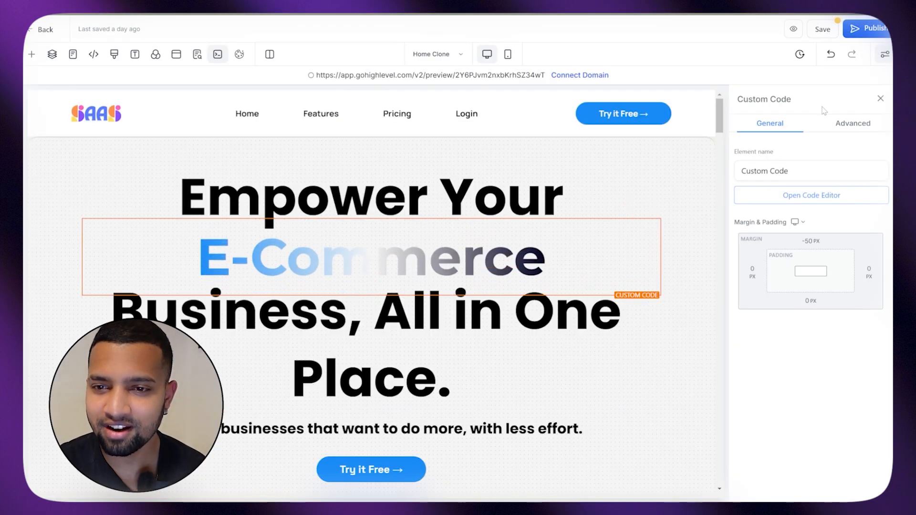
# Replace the middle linear-gradient color of the sliding text with #ea587e from the color picker's history, and save the custom code.
pyautogui.click(823, 9)
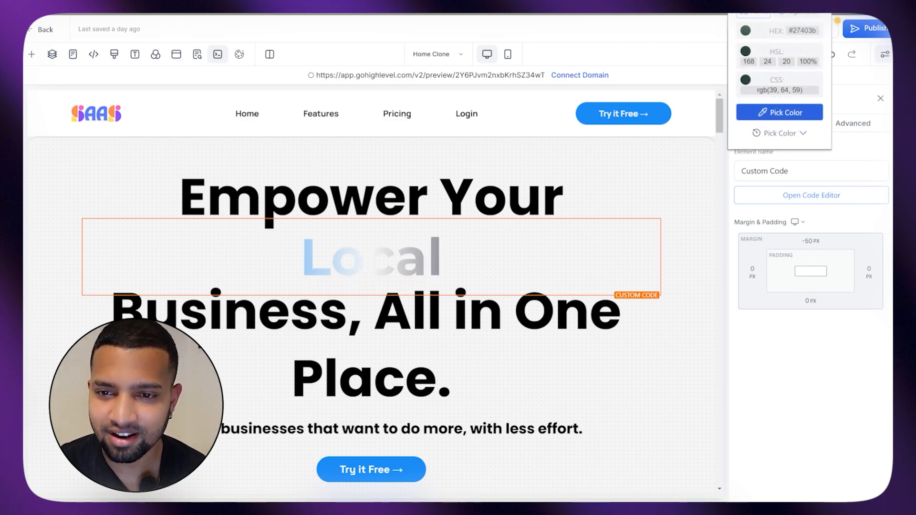
pyautogui.click(786, 134)
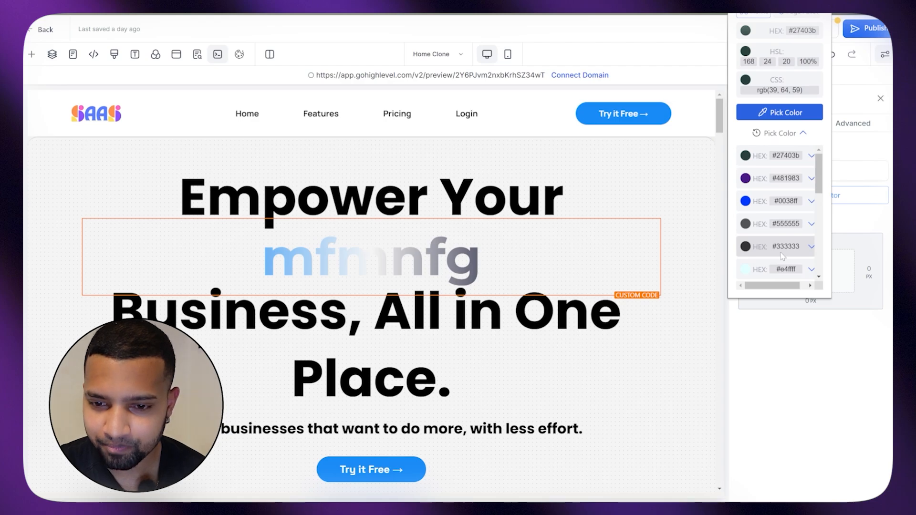
pyautogui.scroll(-5, 783, 256)
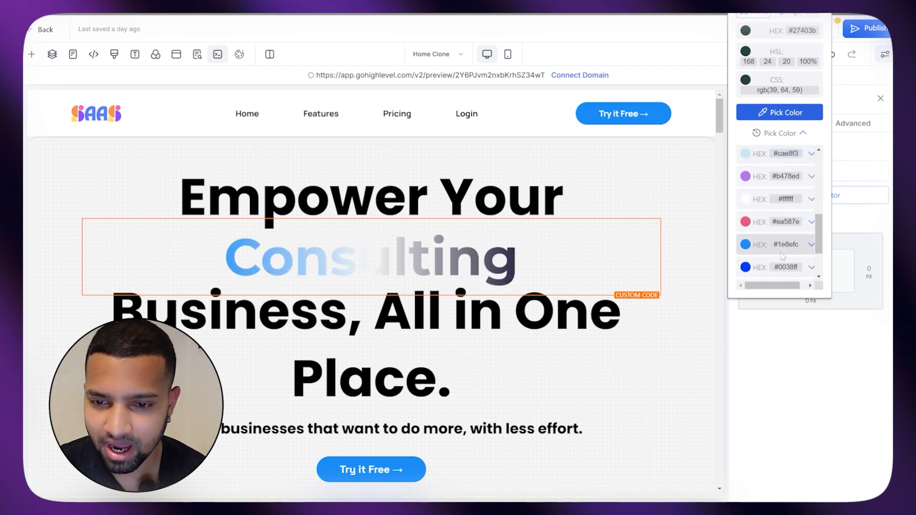
pyautogui.click(786, 222)
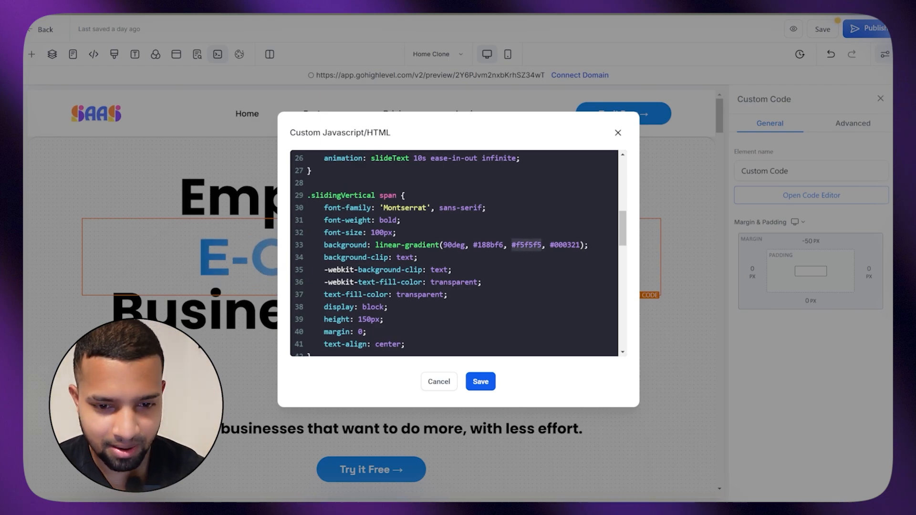
pyautogui.write('#ea587e')
pyautogui.click(480, 382)
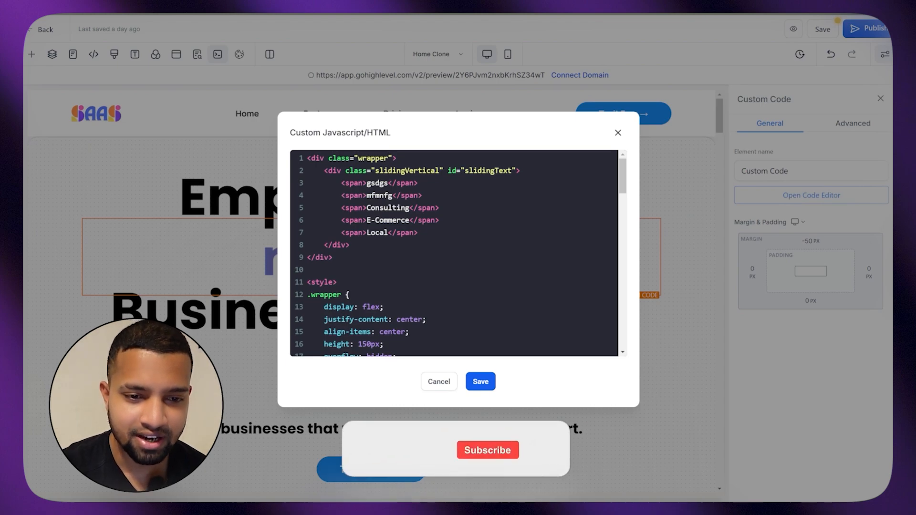
pyautogui.scroll(-10, 453, 253)
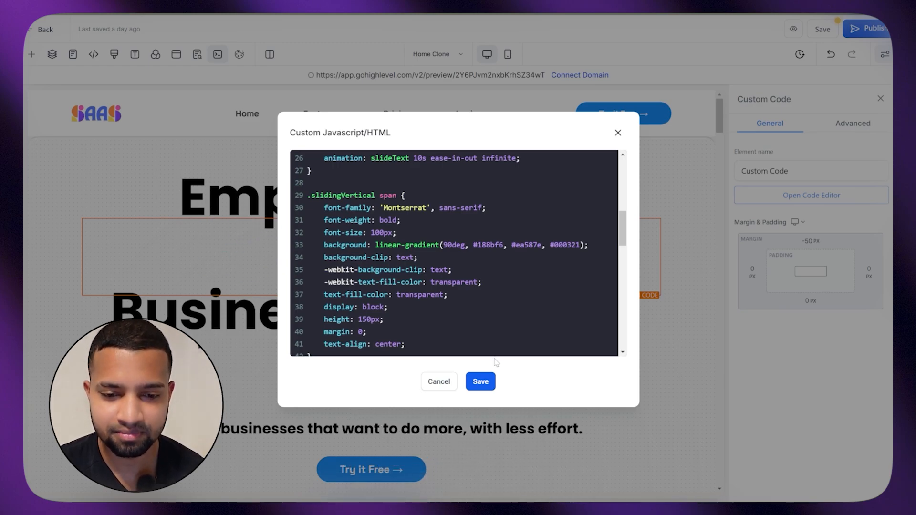
pyautogui.click(480, 382)
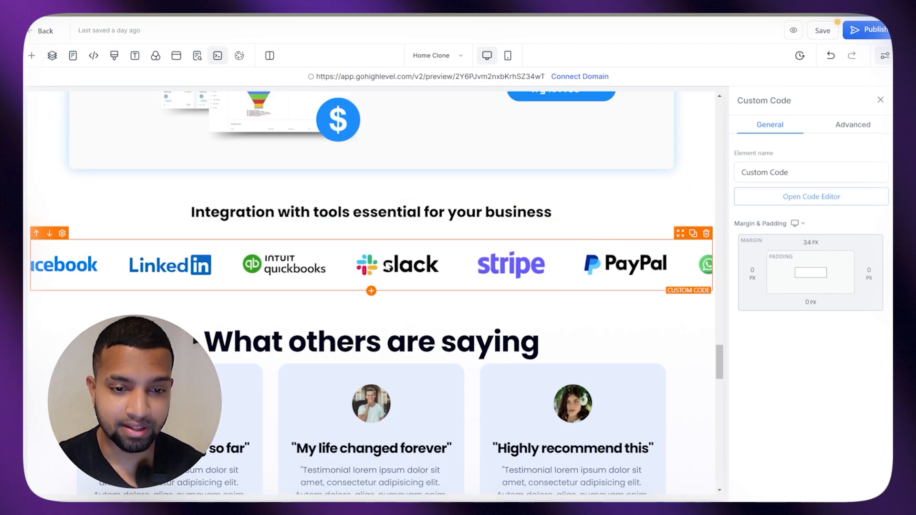
# Delete the scrolling logos' custom code element, and copy the Continuous Scrolling Effect code from the Dinamic Effect page in GHL Code Snippets.
pyautogui.click(706, 234)
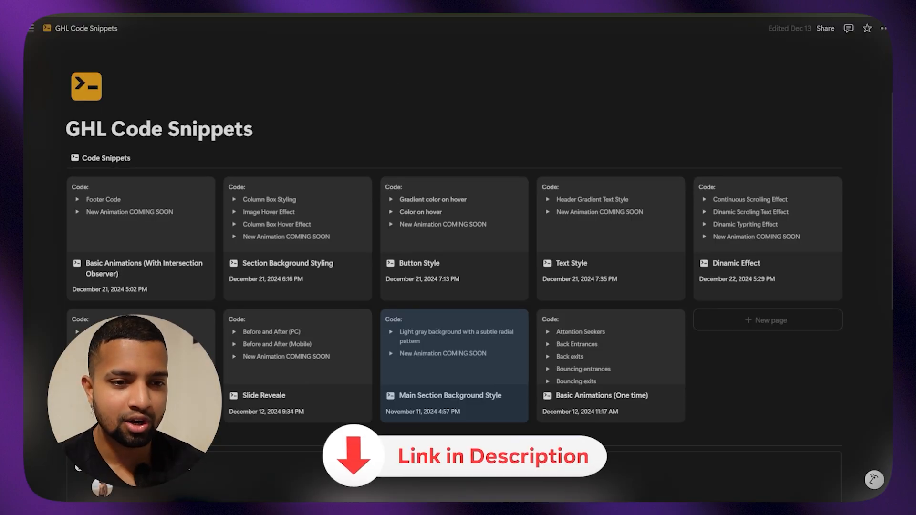
pyautogui.click(791, 273)
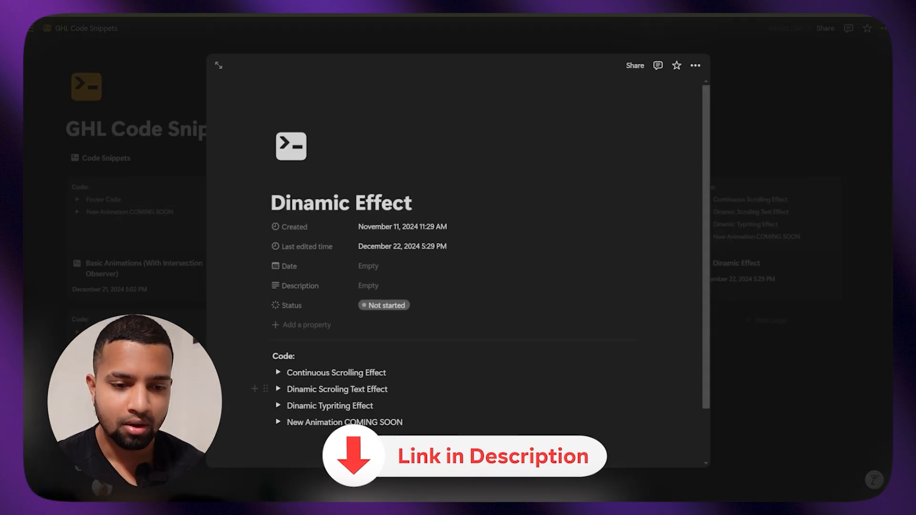
pyautogui.click(278, 374)
pyautogui.scroll(-5, 278, 375)
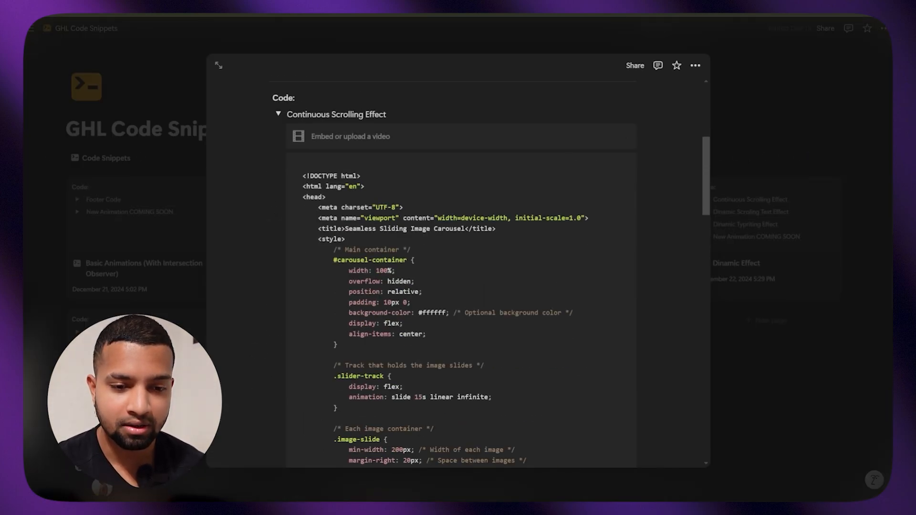
pyautogui.scroll(-10, 458, 286)
pyautogui.scroll(12, 458, 287)
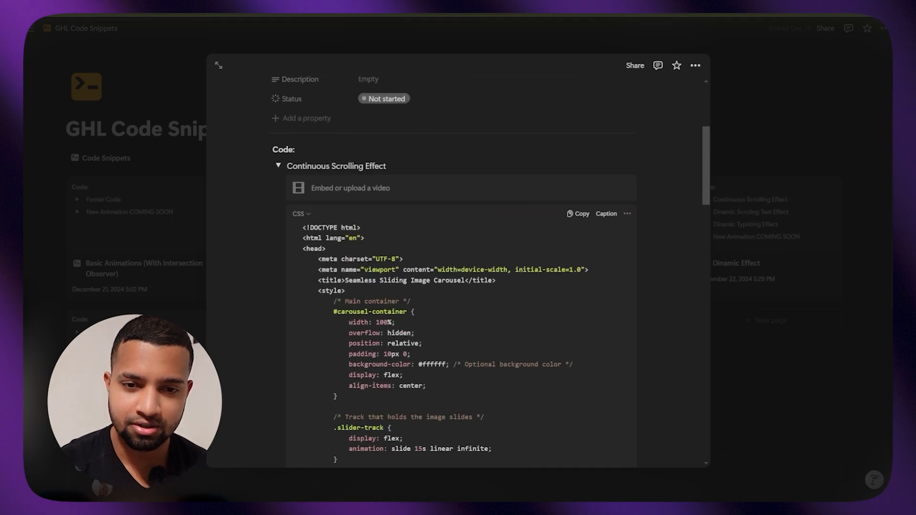
pyautogui.click(571, 215)
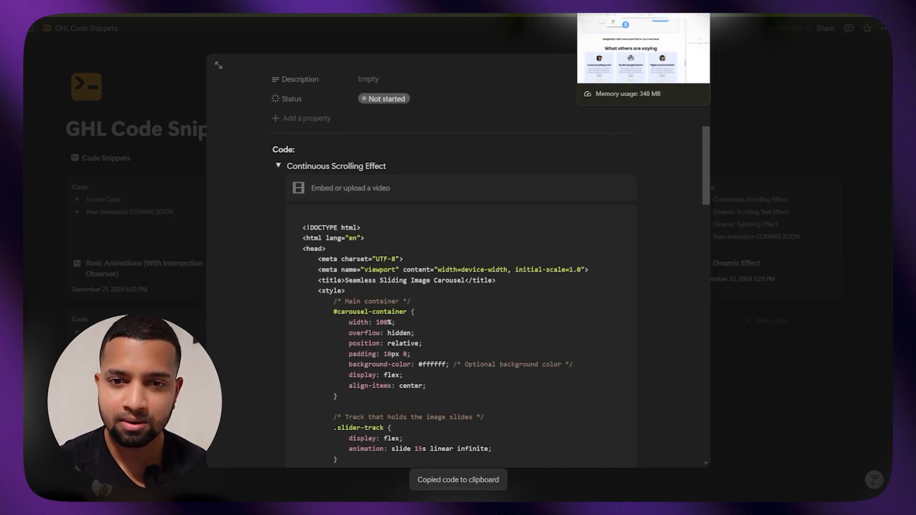
# Switch back to the page builder and add a Code element below the "Integration with tools essential for your business" headline.
pyautogui.click(620, 14)
pyautogui.scroll(-4, 458, 267)
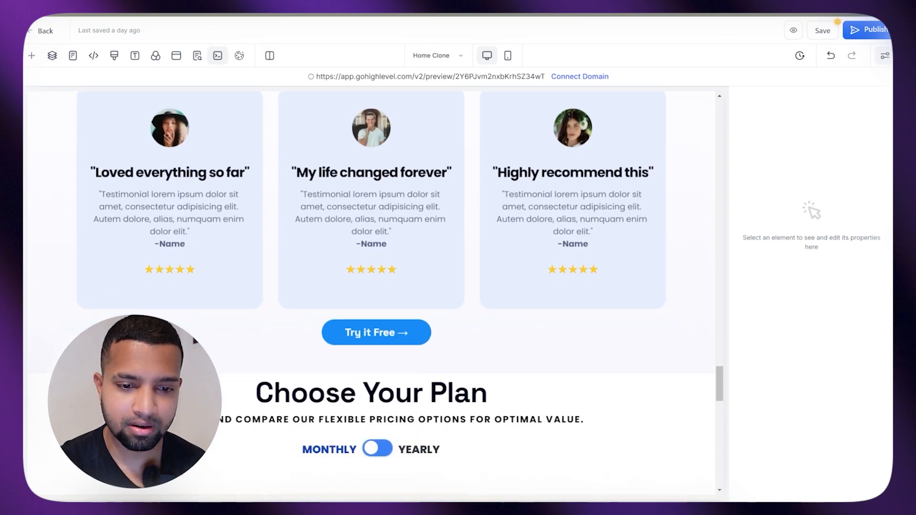
pyautogui.scroll(-5, 372, 286)
pyautogui.scroll(10, 373, 286)
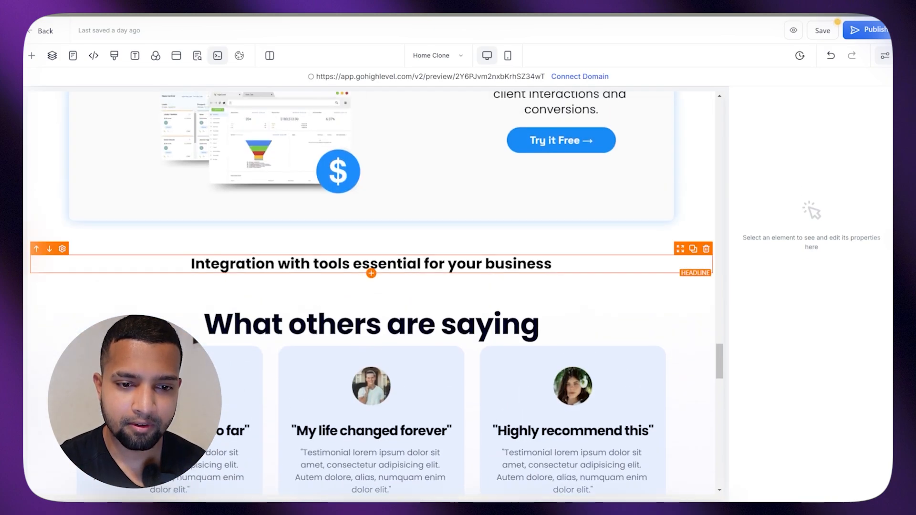
pyautogui.click(371, 274)
pyautogui.scroll(-10, 210, 285)
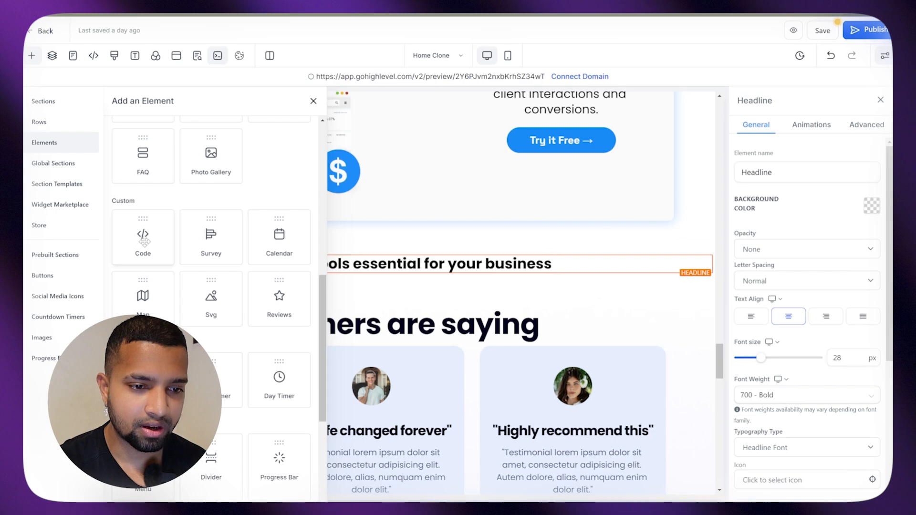
pyautogui.click(144, 237)
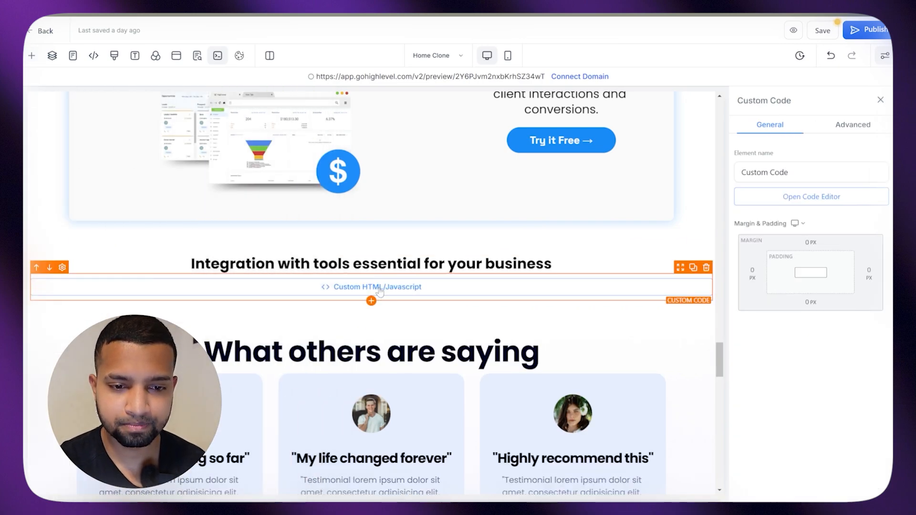
# Paste the copied Continuous Scrolling Effect code into the new custom code element and save it.
pyautogui.click(833, 196)
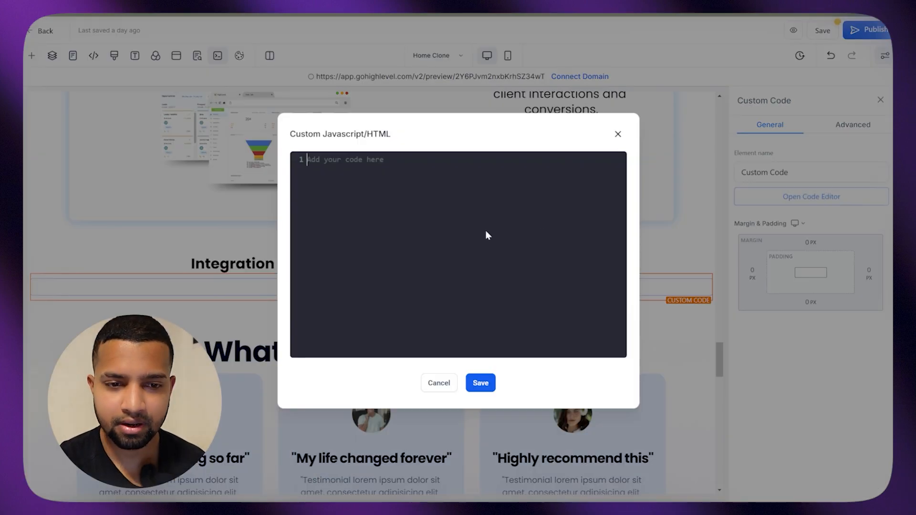
pyautogui.press('super+v')
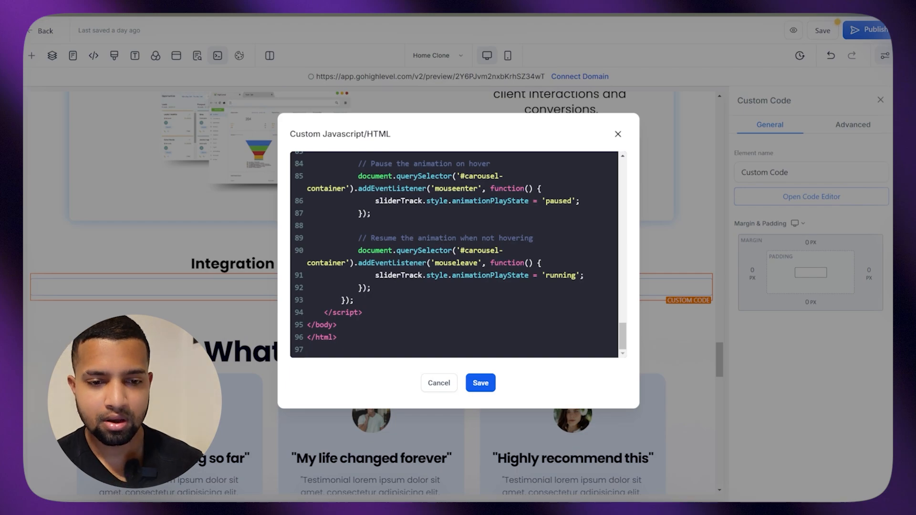
pyautogui.click(479, 383)
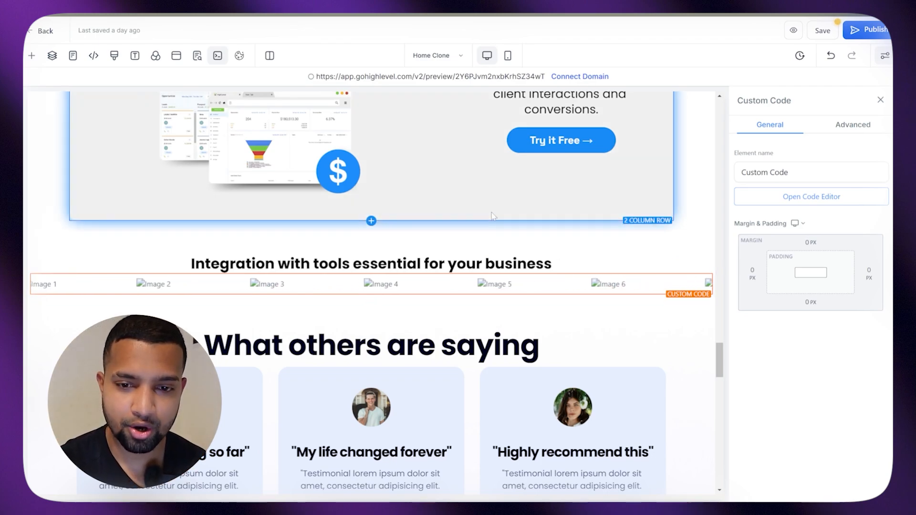
# Browse Media Storage from the 2 Column Row's background media setting for the uploaded logo images, and close it without choosing one.
pyautogui.click(493, 216)
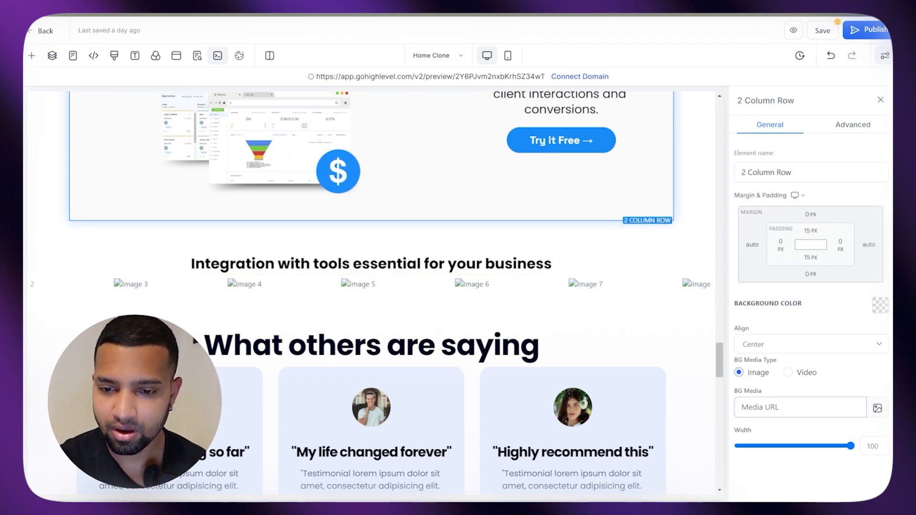
pyautogui.click(878, 408)
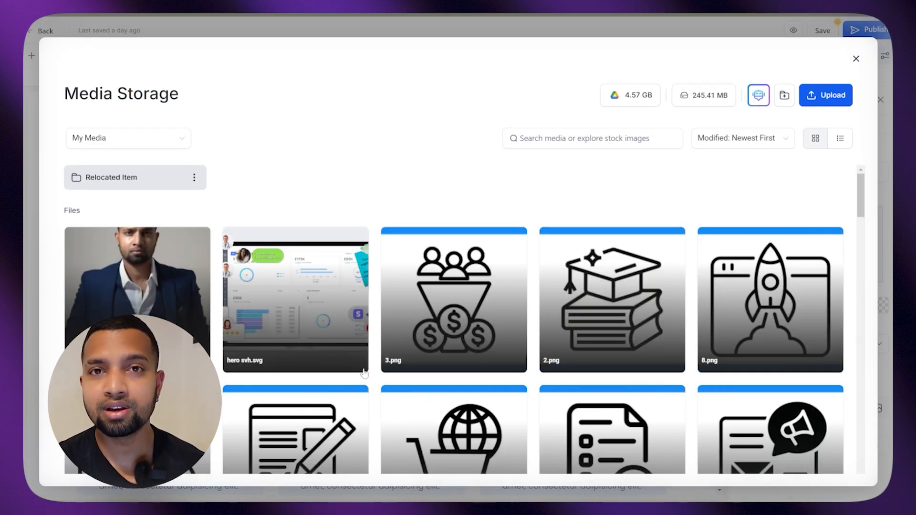
pyautogui.scroll(-8, 346, 427)
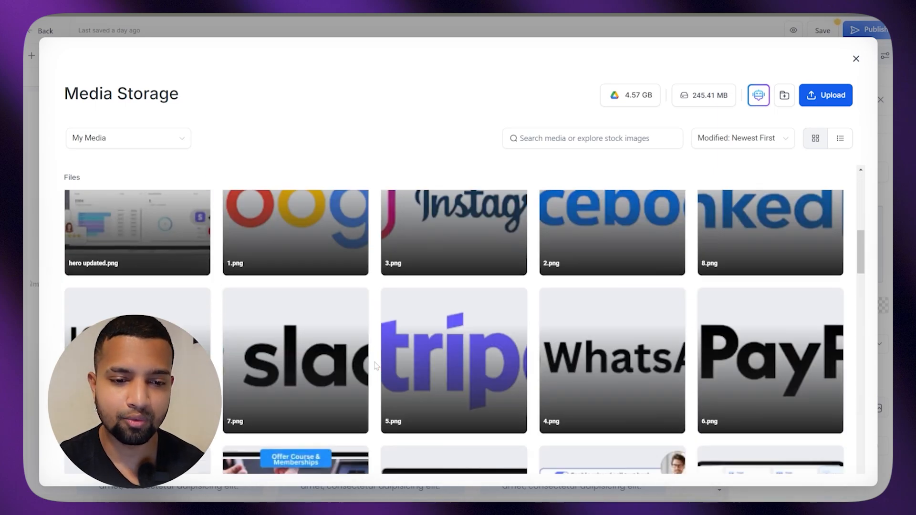
pyautogui.scroll(-3, 375, 366)
pyautogui.scroll(3, 385, 351)
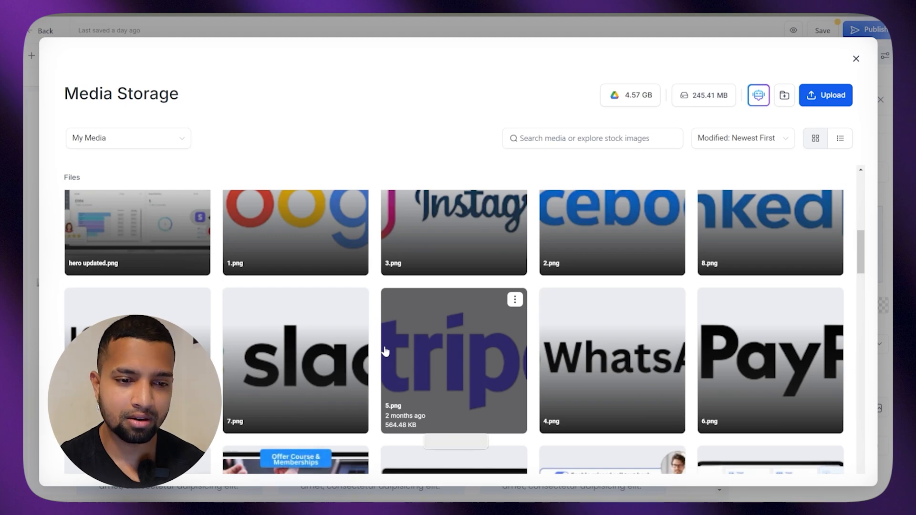
pyautogui.scroll(3, 385, 352)
pyautogui.scroll(-2, 385, 352)
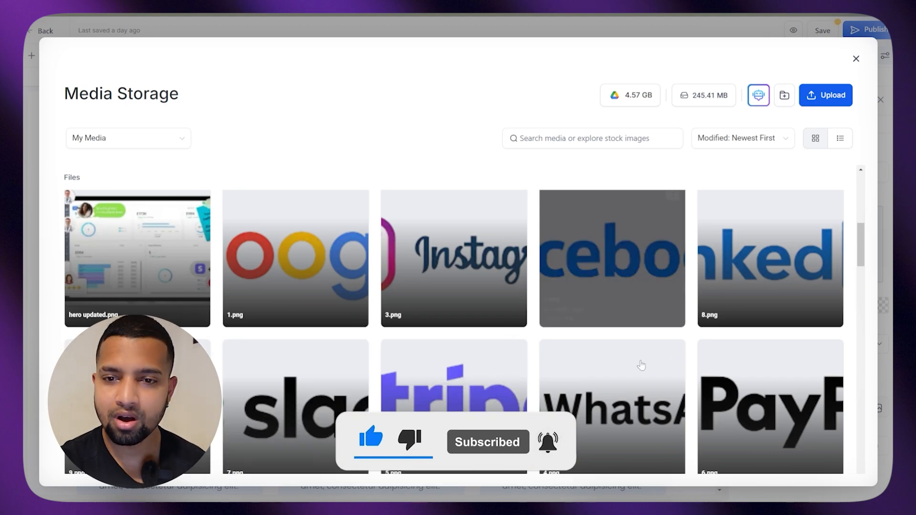
pyautogui.click(855, 58)
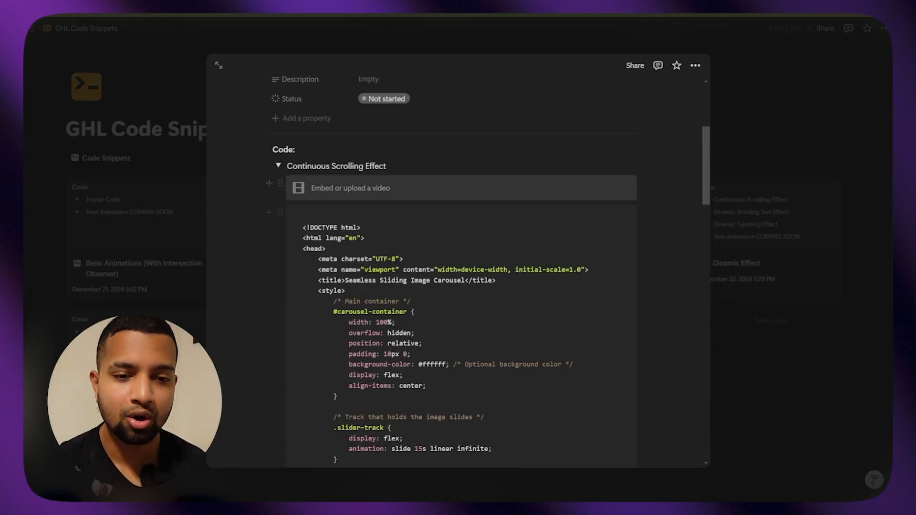
# Examine the image-link placeholders in the Continuous Scrolling Effect snippet, and review the company logo pages in the Canva design.
pyautogui.scroll(-10, 461, 267)
pyautogui.scroll(-15, 461, 268)
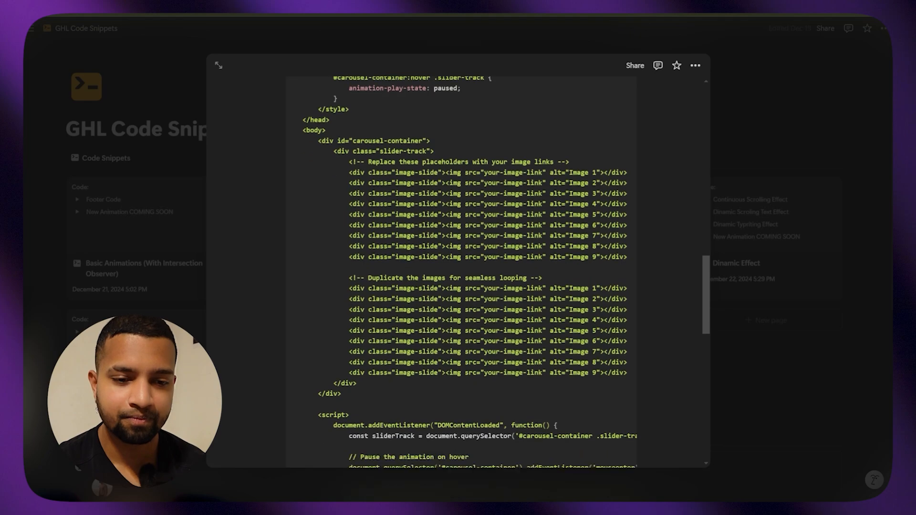
pyautogui.scroll(5, 462, 268)
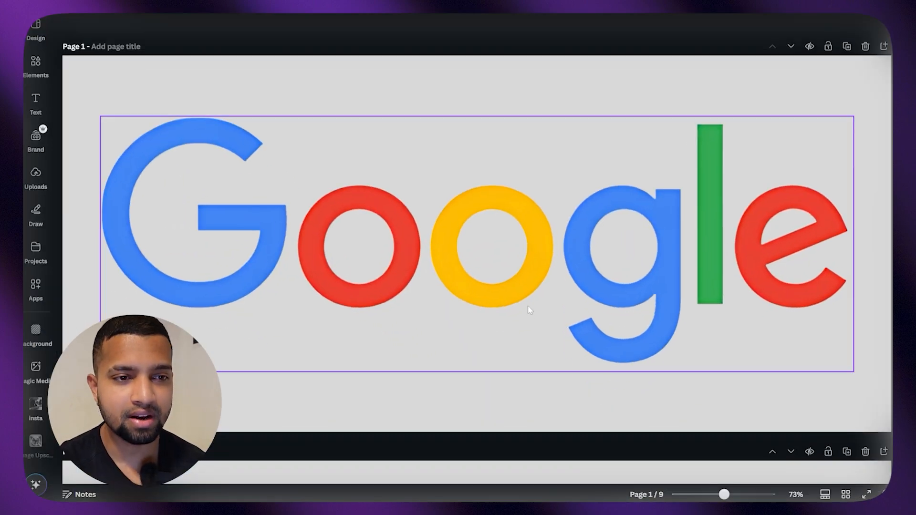
pyautogui.scroll(-15, 529, 310)
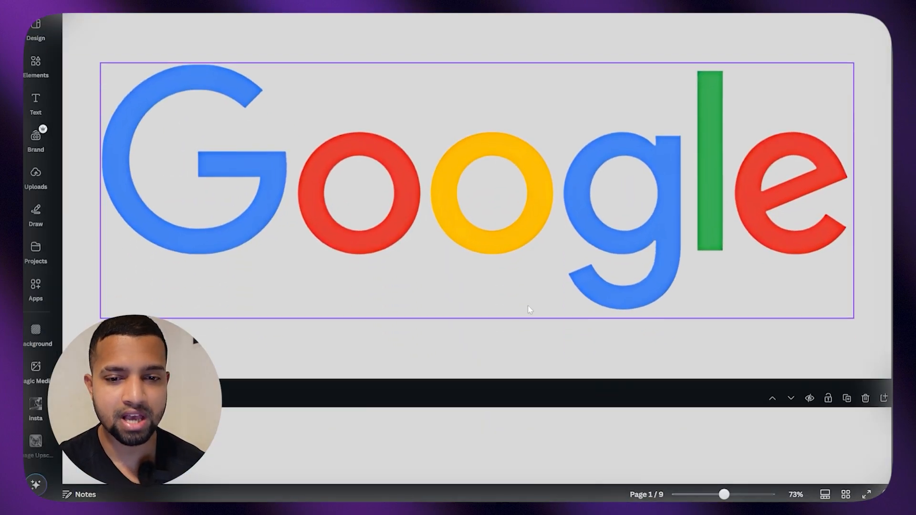
pyautogui.scroll(-15, 529, 310)
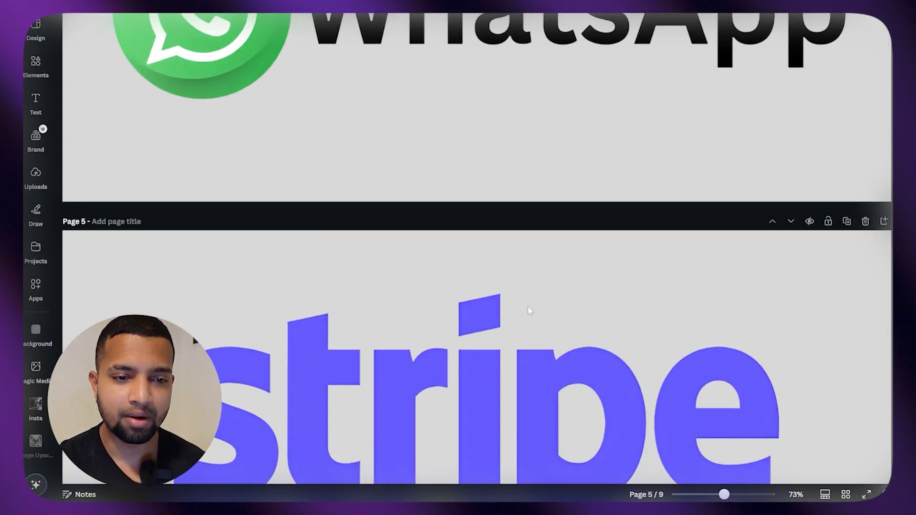
pyautogui.scroll(-12, 530, 311)
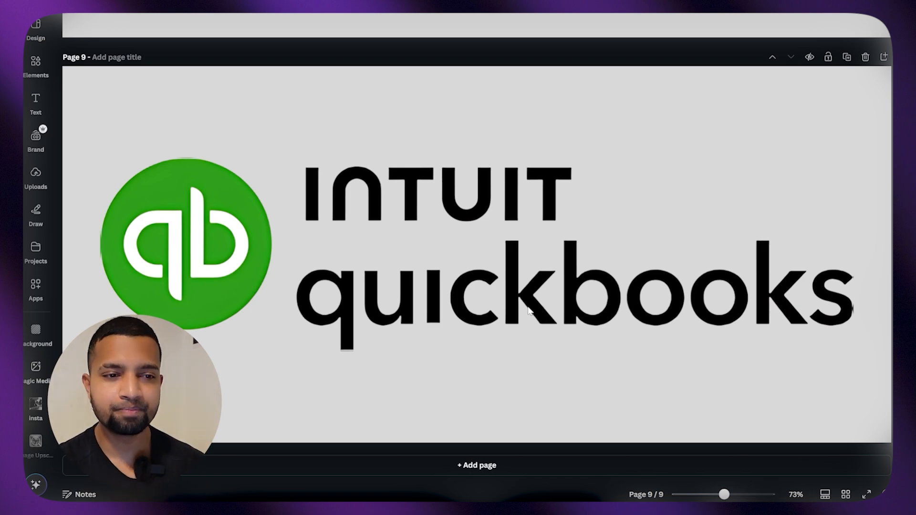
# Look through the individual company logo pages in the Canva design, between the PayPal and QuickBooks pages.
pyautogui.scroll(12, 529, 311)
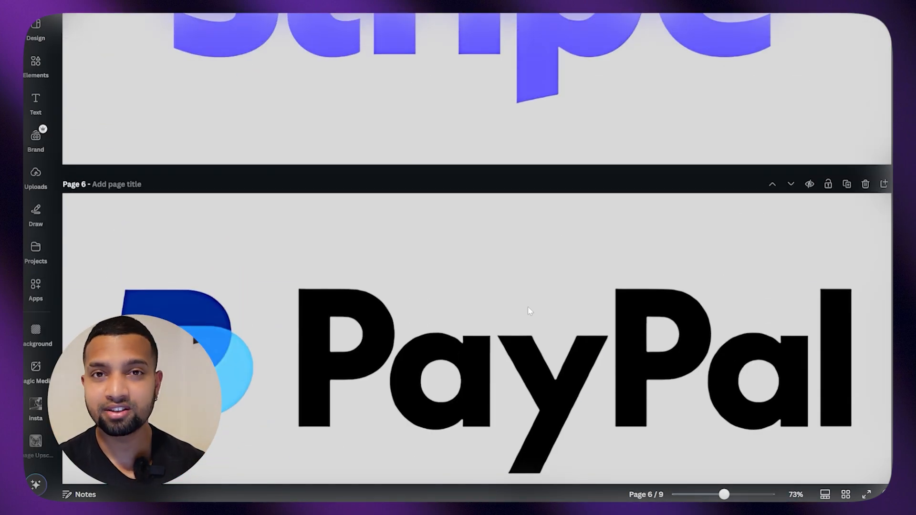
pyautogui.scroll(-10, 528, 310)
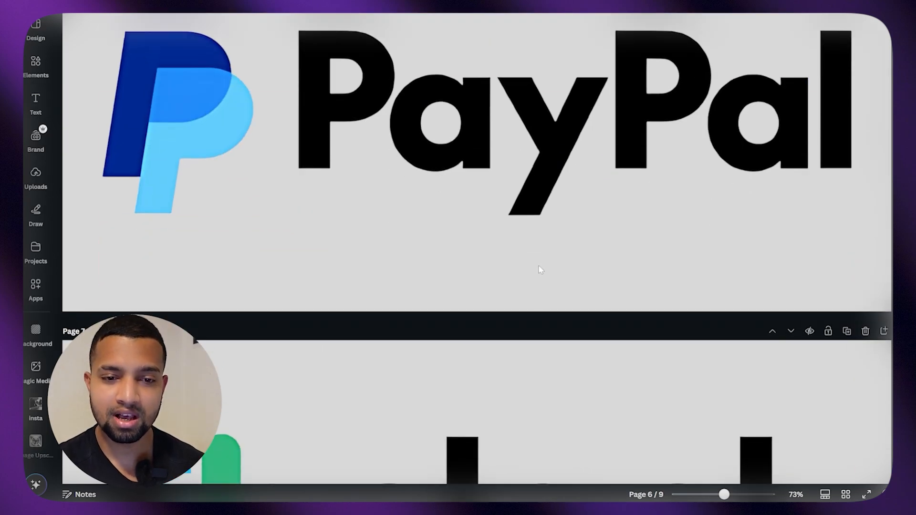
pyautogui.scroll(-5, 540, 270)
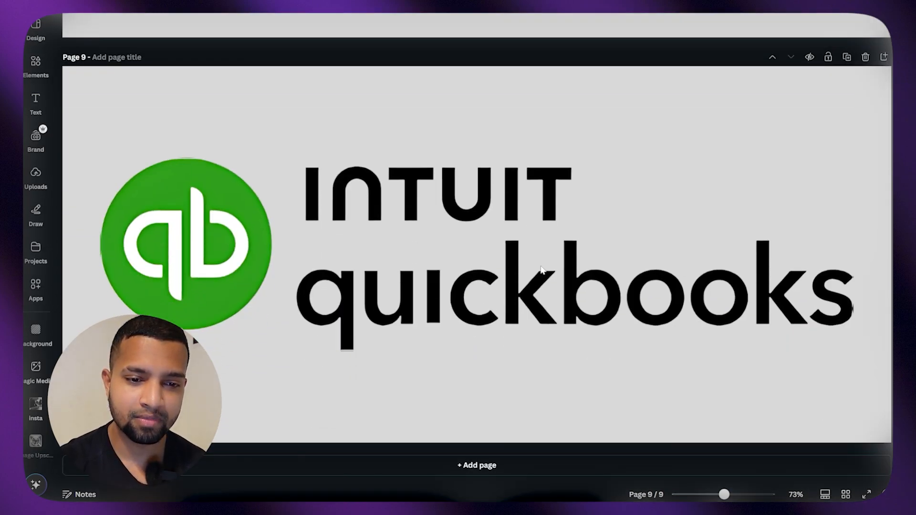
pyautogui.scroll(8, 541, 270)
pyautogui.scroll(4, 541, 270)
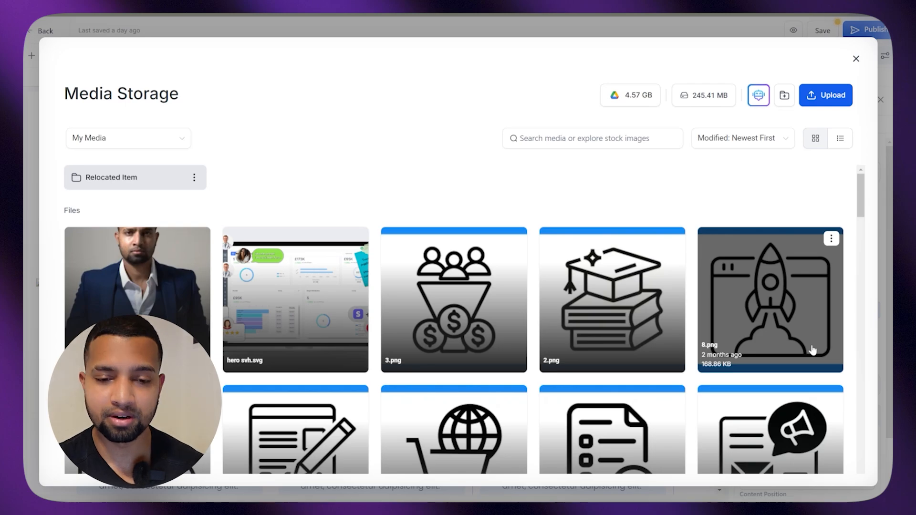
# Copy the link of the Google logo image 1.png from Media Storage.
pyautogui.scroll(-5, 694, 318)
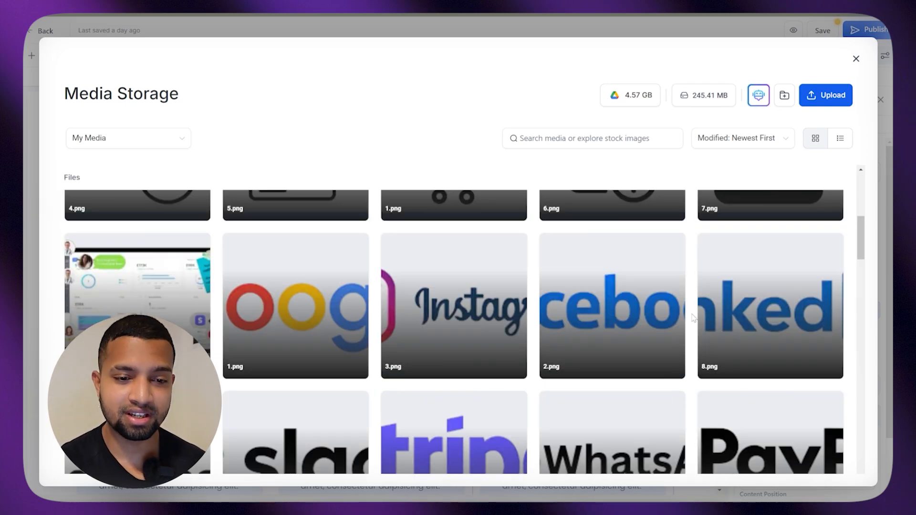
pyautogui.click(357, 245)
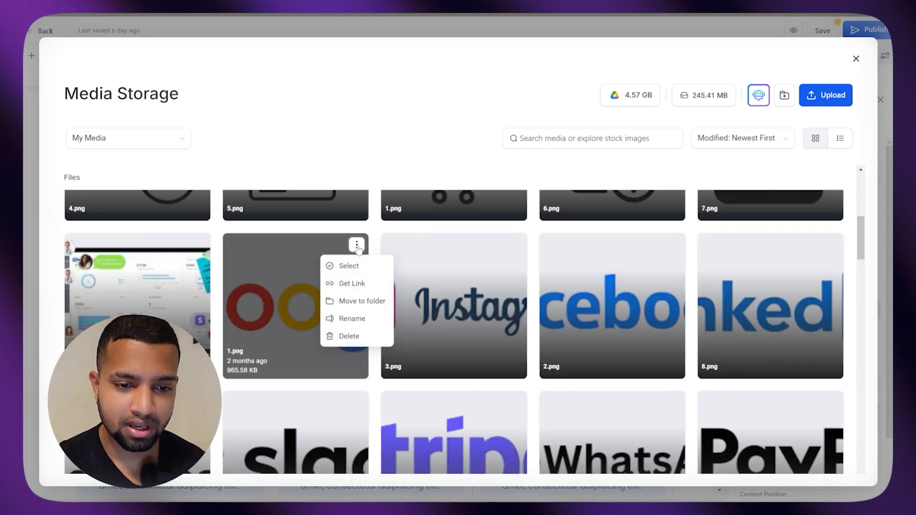
pyautogui.click(359, 283)
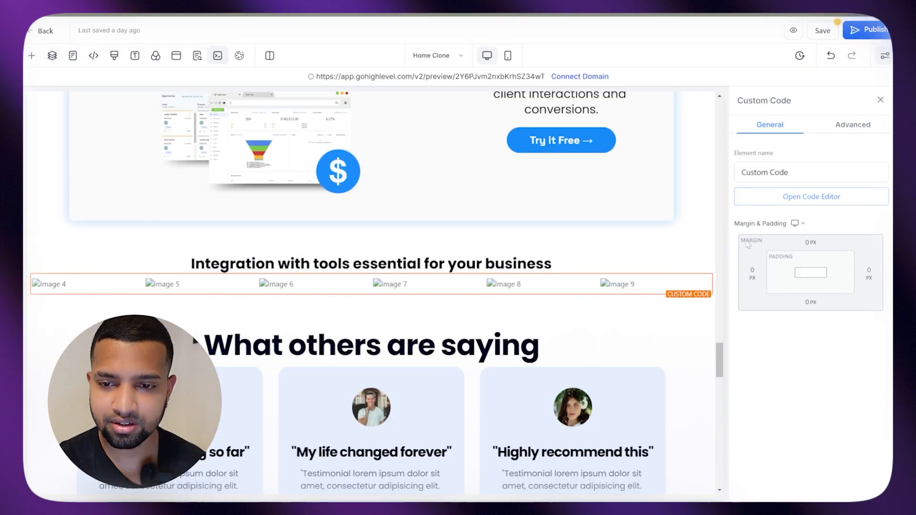
# In the carousel's custom code, replace the first Image 1 "your-image-link" placeholder with the copied Google logo link.
pyautogui.click(790, 203)
pyautogui.scroll(-15, 454, 255)
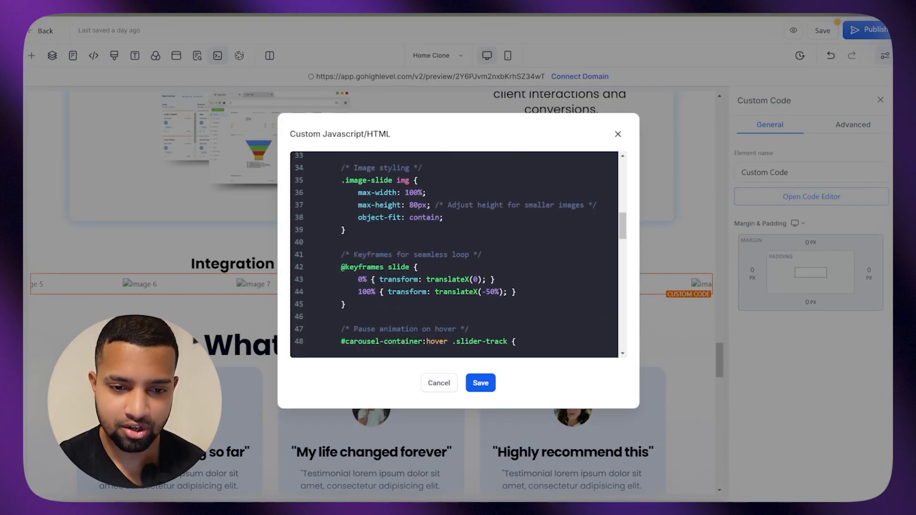
pyautogui.scroll(-2, 453, 255)
pyautogui.scroll(3, 453, 256)
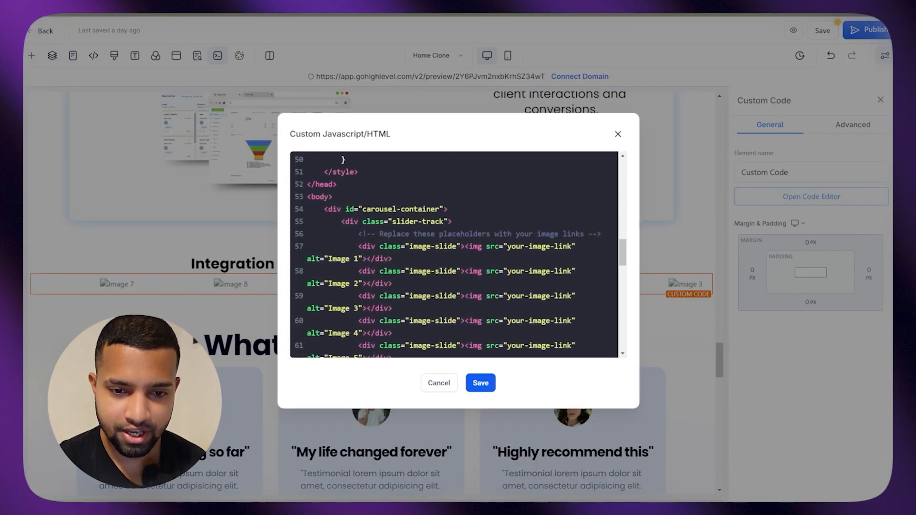
pyautogui.scroll(-1, 454, 255)
pyautogui.scroll(1, 453, 255)
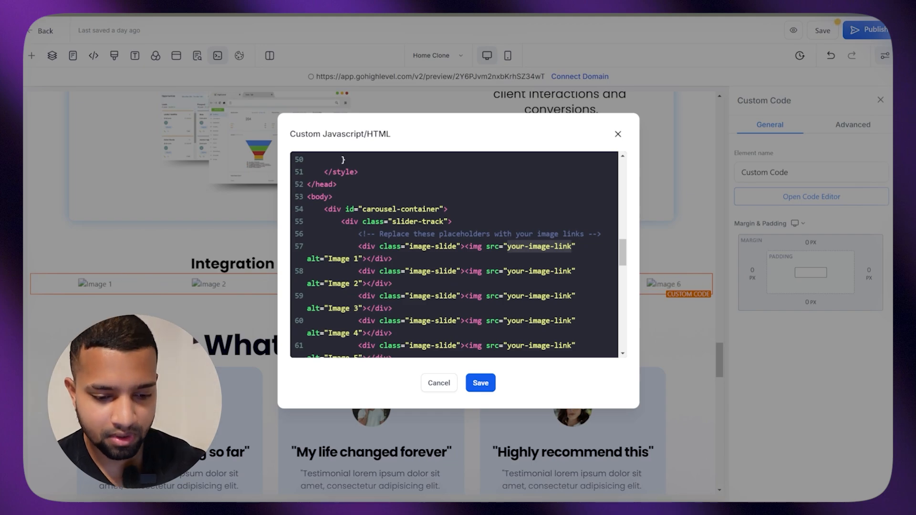
pyautogui.hotkey('ctrl', 'v')
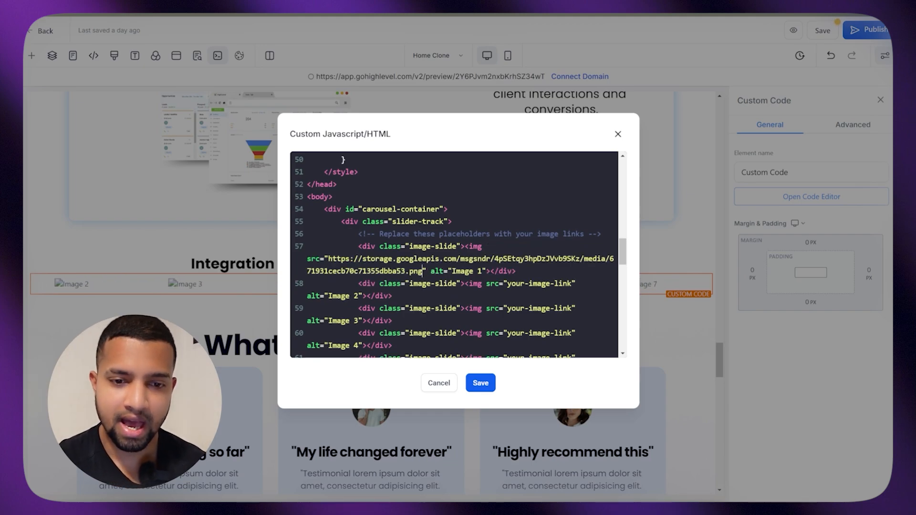
# Replace the Image 1 placeholder under "Duplicate the images for seamless looping" with the same logo link, and save the code.
pyautogui.scroll(-5, 453, 256)
pyautogui.scroll(2, 454, 256)
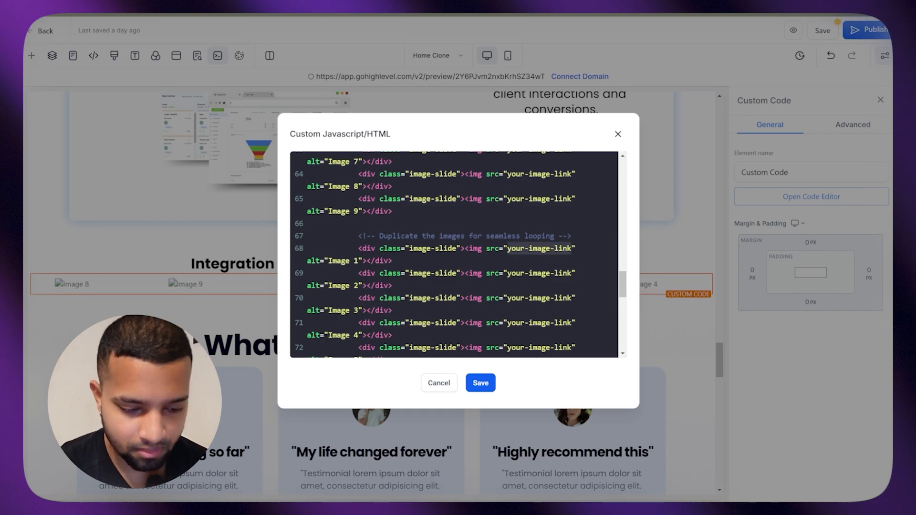
pyautogui.hotkey('ctrl', 'v')
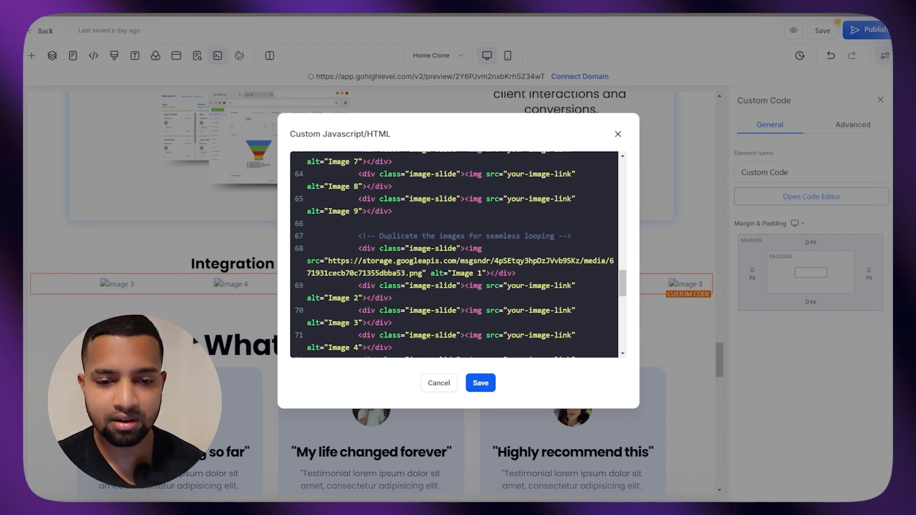
pyautogui.scroll(5, 453, 254)
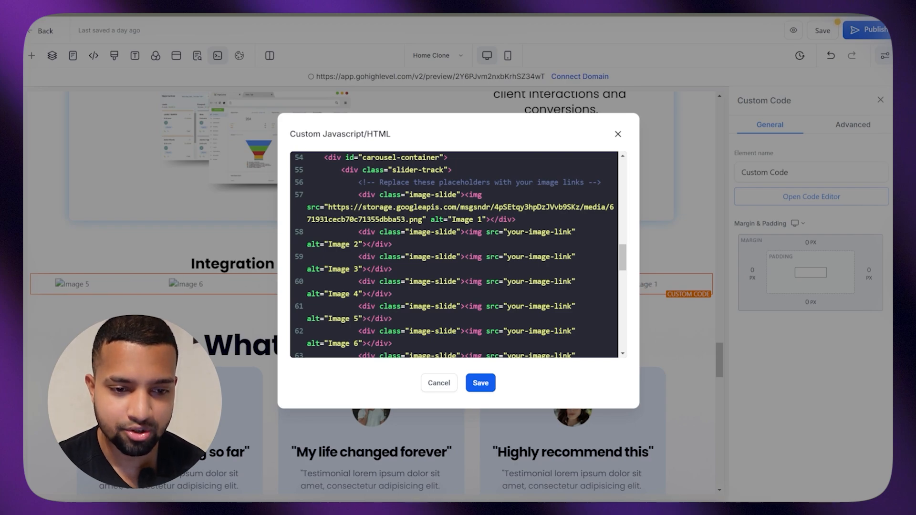
pyautogui.scroll(-5, 423, 170)
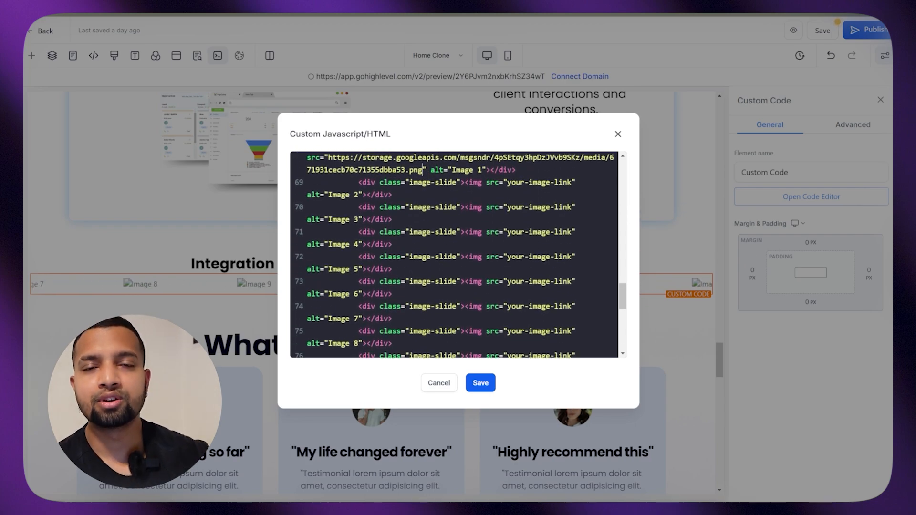
pyautogui.scroll(3, 453, 255)
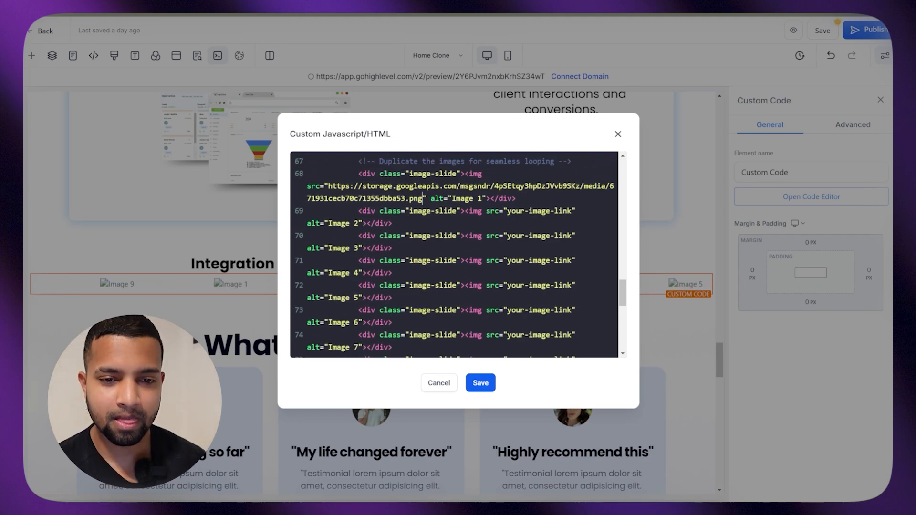
pyautogui.click(481, 384)
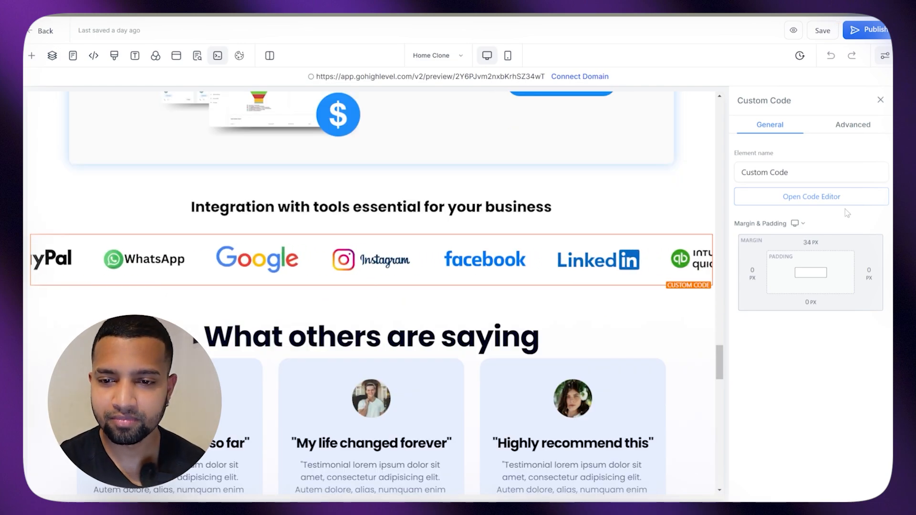
# Examine the filled-in image links in the logo carousel's custom code, and close the editor without changes.
pyautogui.click(811, 197)
pyautogui.scroll(-8, 453, 255)
pyautogui.scroll(-15, 453, 255)
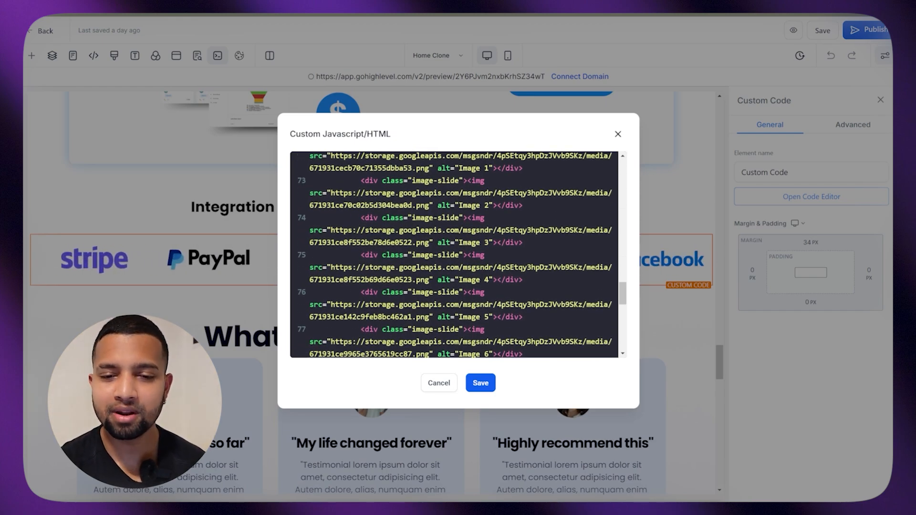
pyautogui.click(618, 134)
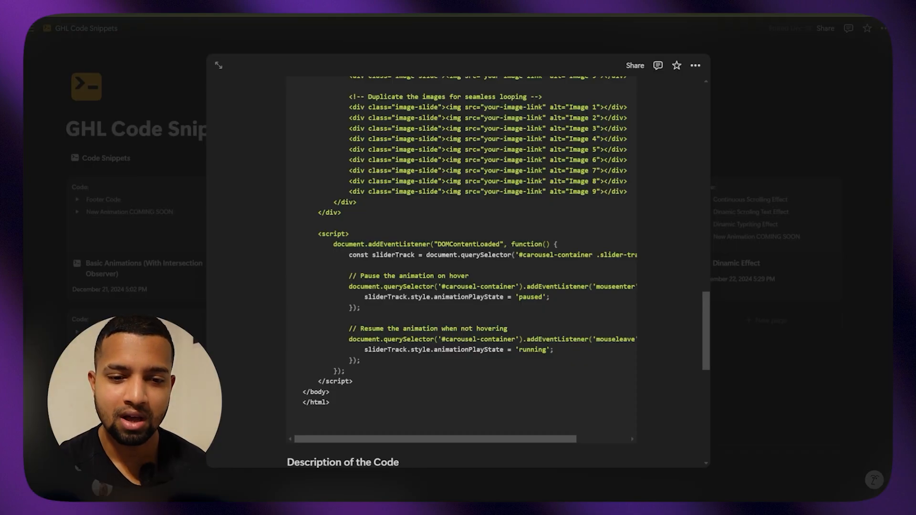
# Switch to the GHL Code Snippets page and read the description of the Continuous Scrolling Effect code.
pyautogui.scroll(-3, 458, 272)
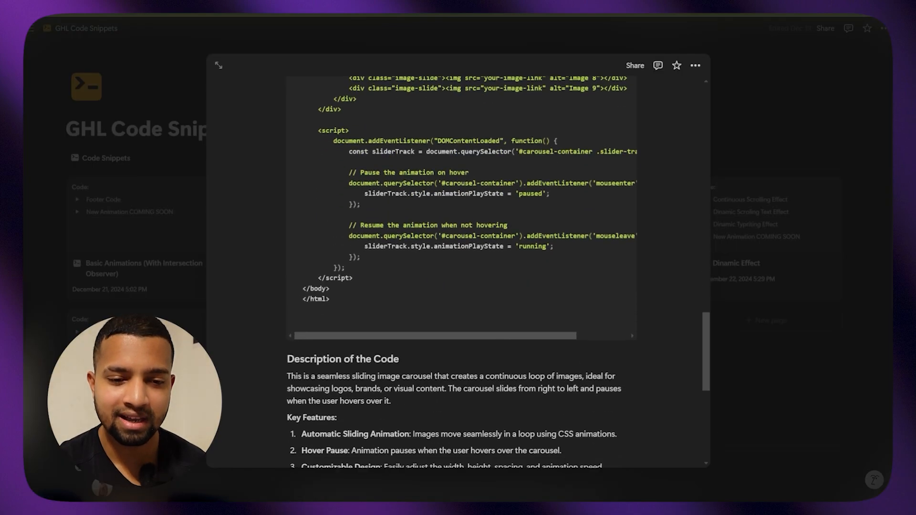